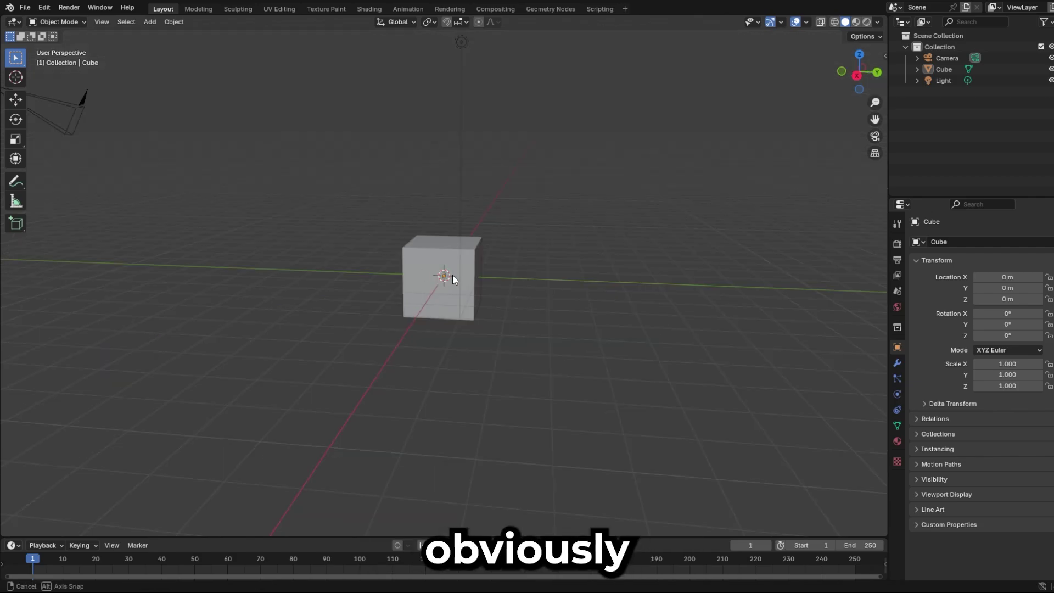
- Open the Gorilla Tag IK rig project file in place of the default cube scene
middle_drag(453, 275, 479, 295)
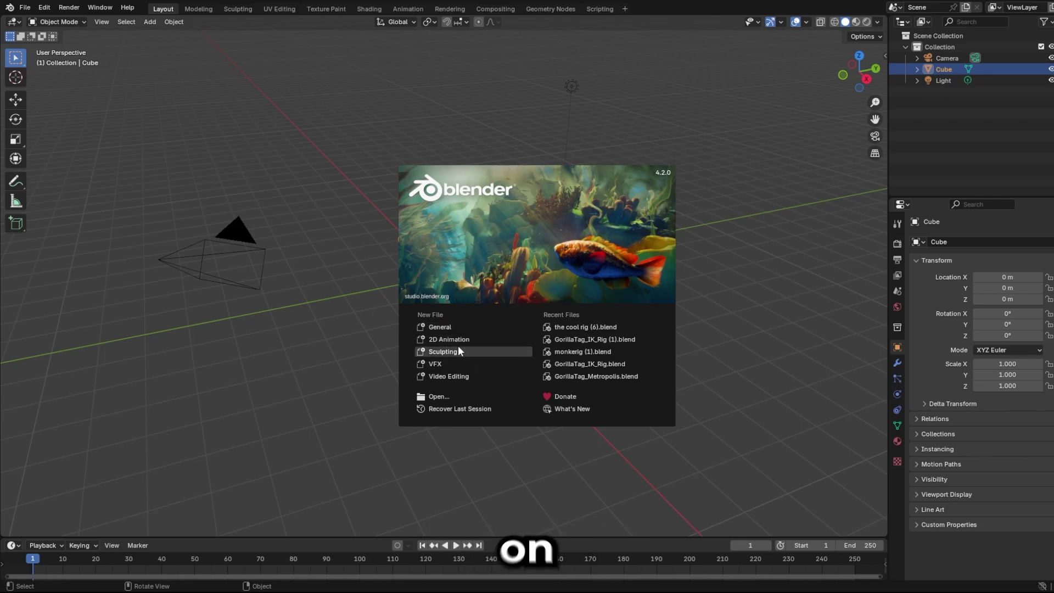
click(443, 394)
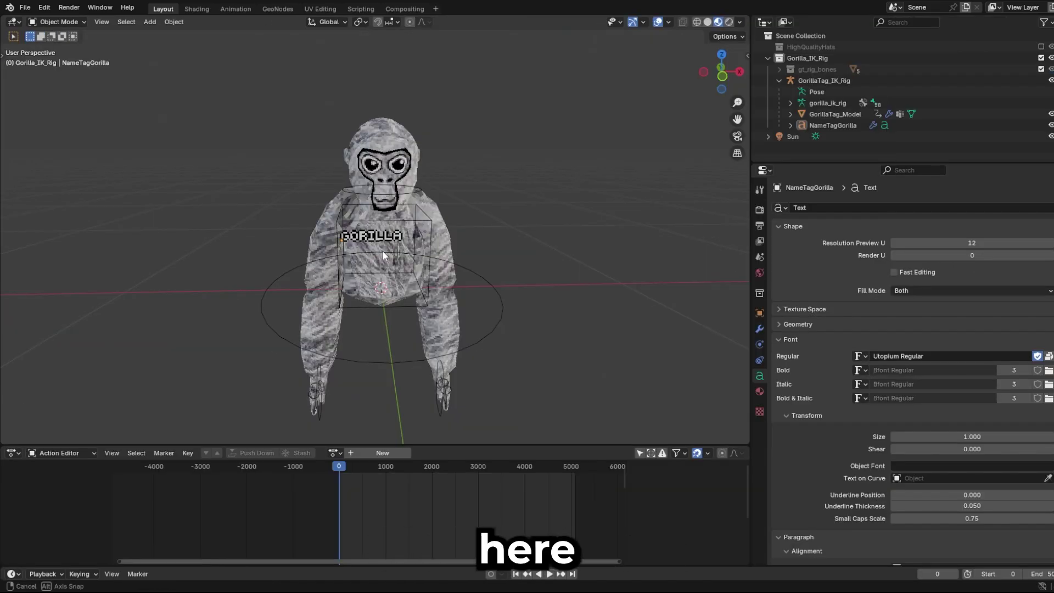
middle_drag(382, 250, 376, 249)
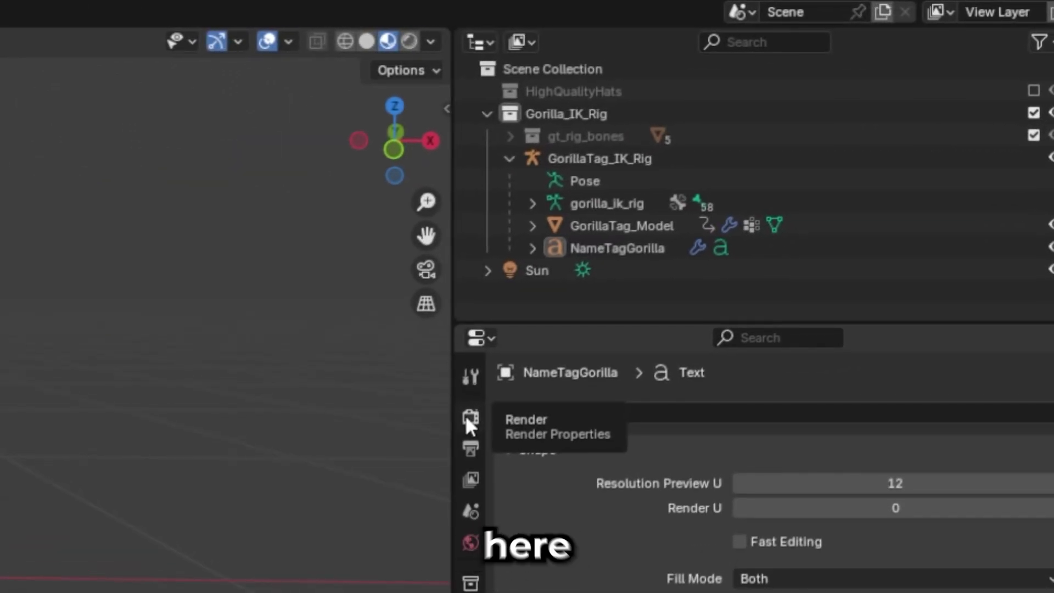
- Set the scene's render engine to Cycles
click(466, 414)
click(780, 415)
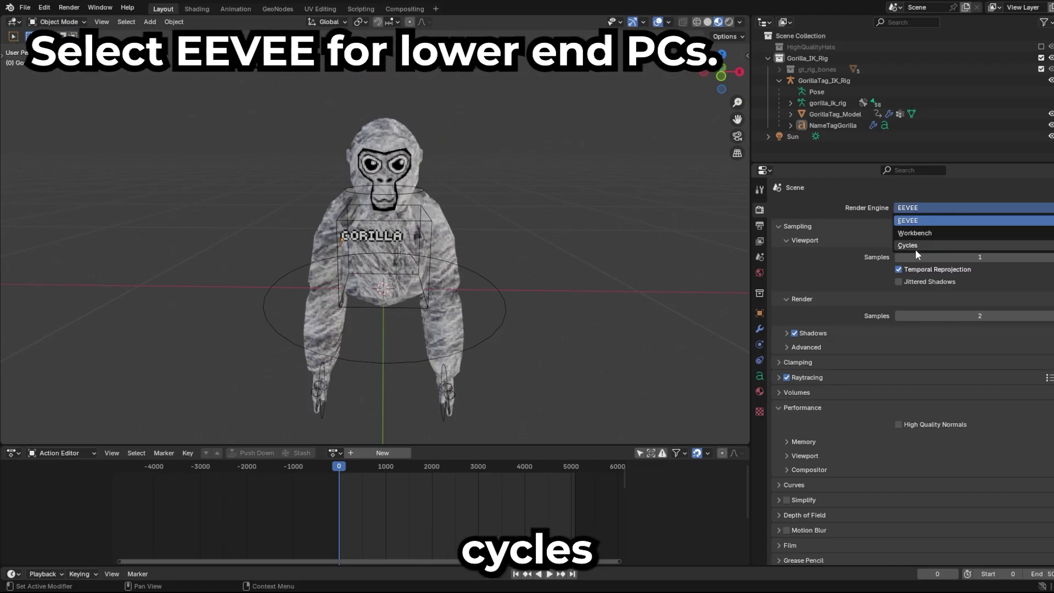
click(915, 248)
- Set the color management look to Very High Contrast and the exposure to 0.458, and preview the result in rendered shading
scroll(809, 441, down, 12)
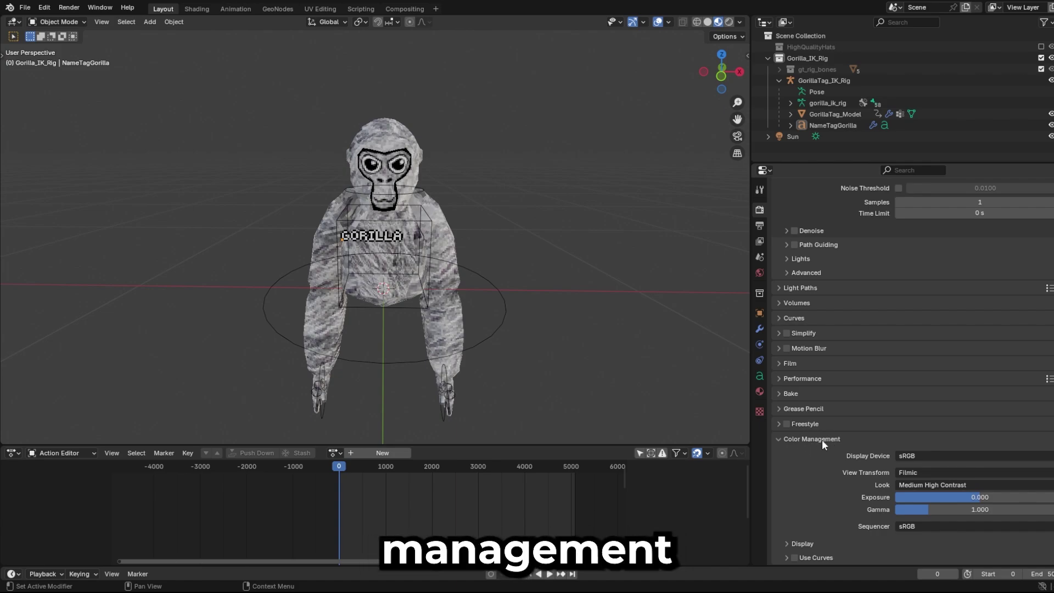
click(940, 485)
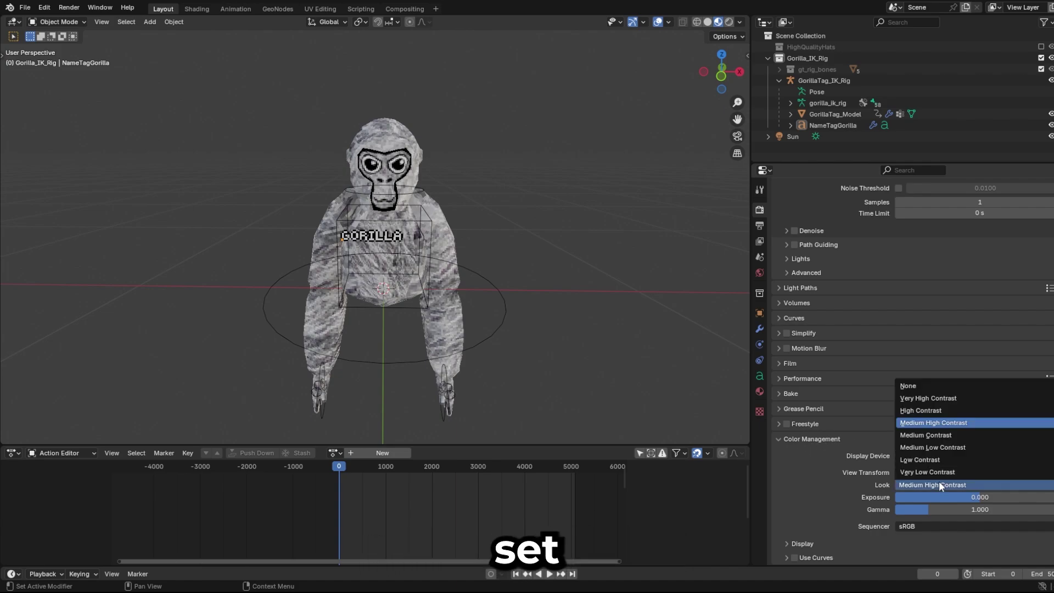
click(931, 398)
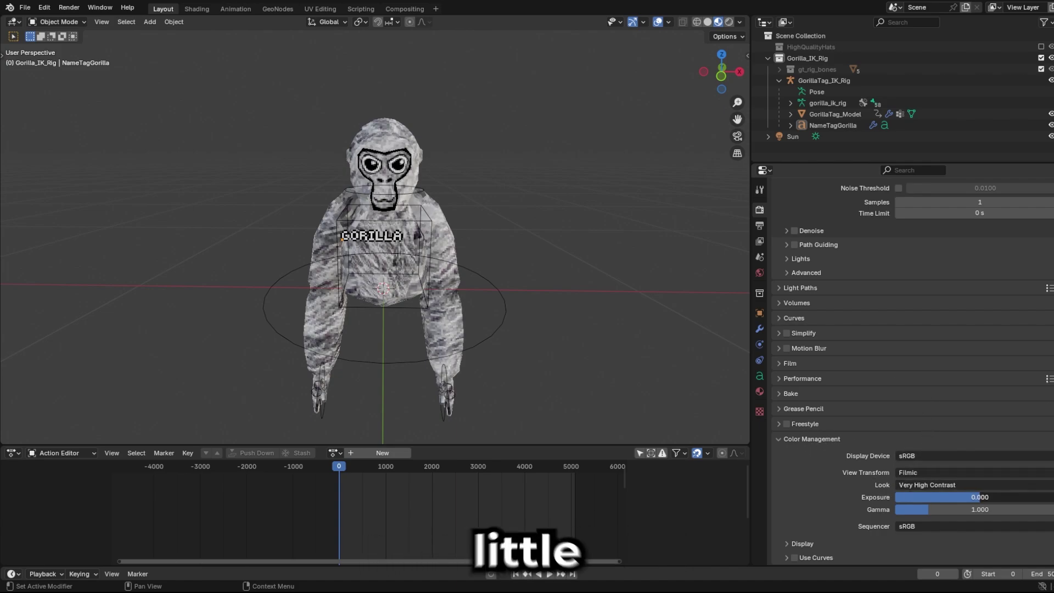
drag(980, 497, 978, 500)
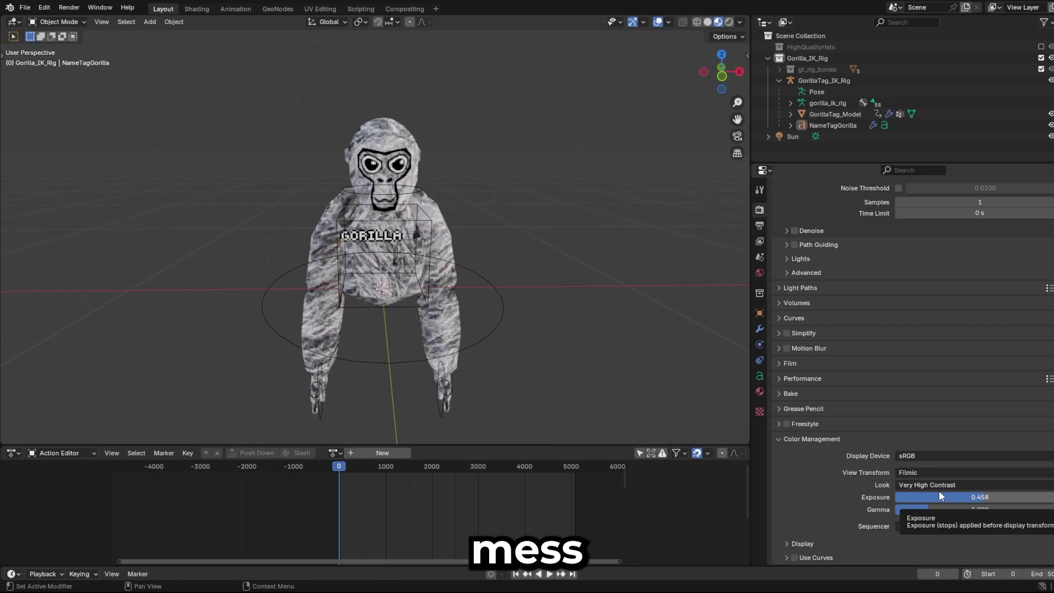
click(728, 22)
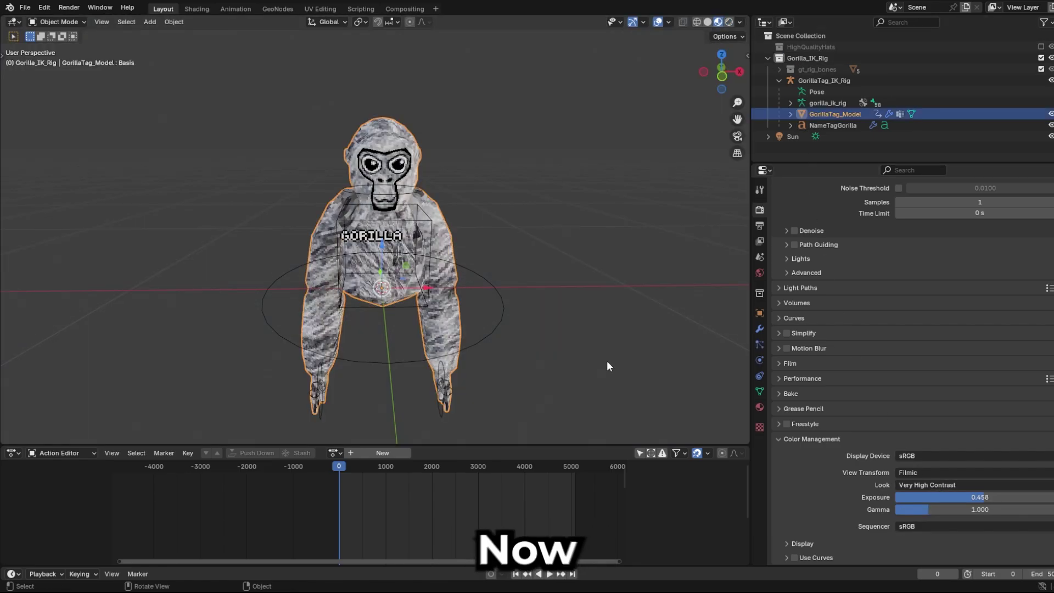
- Change the PrimaryColor of the gorilla's Primary_ColorFur material to blue with hue 0.638 and saturation 0.905
click(759, 407)
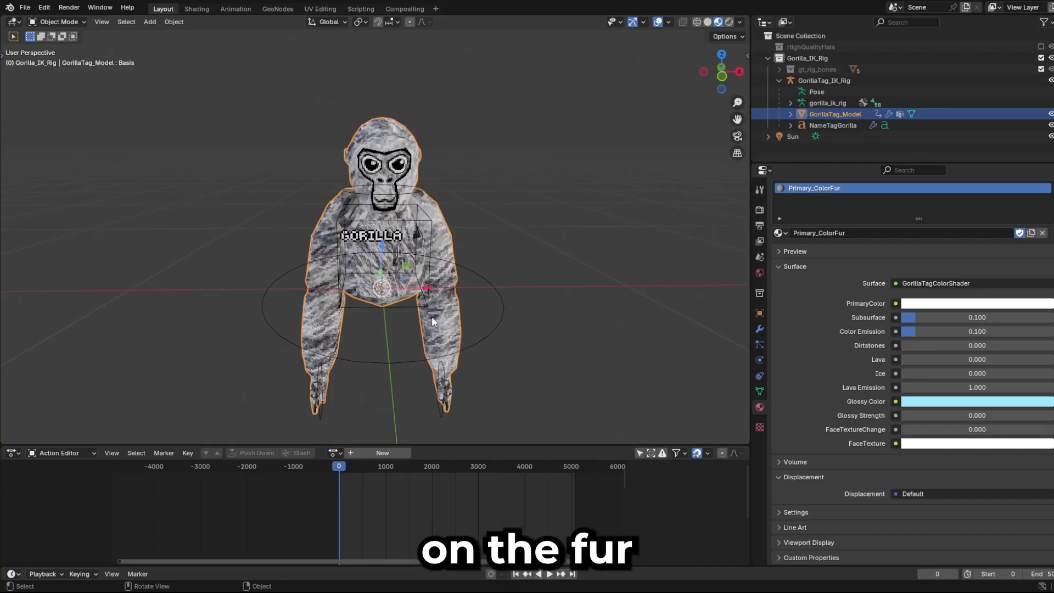
click(911, 306)
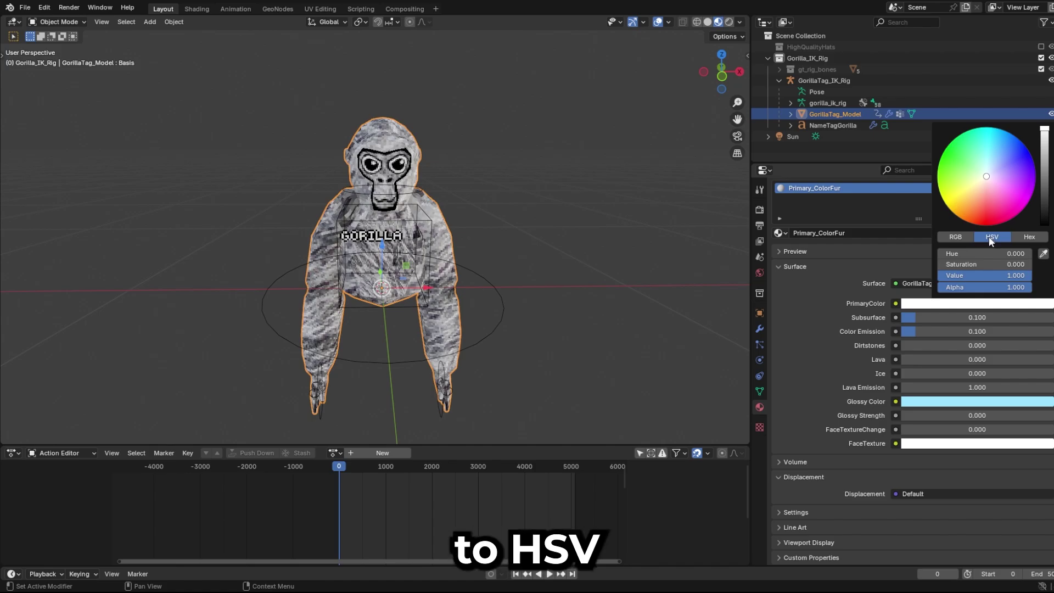
drag(993, 194, 1008, 152)
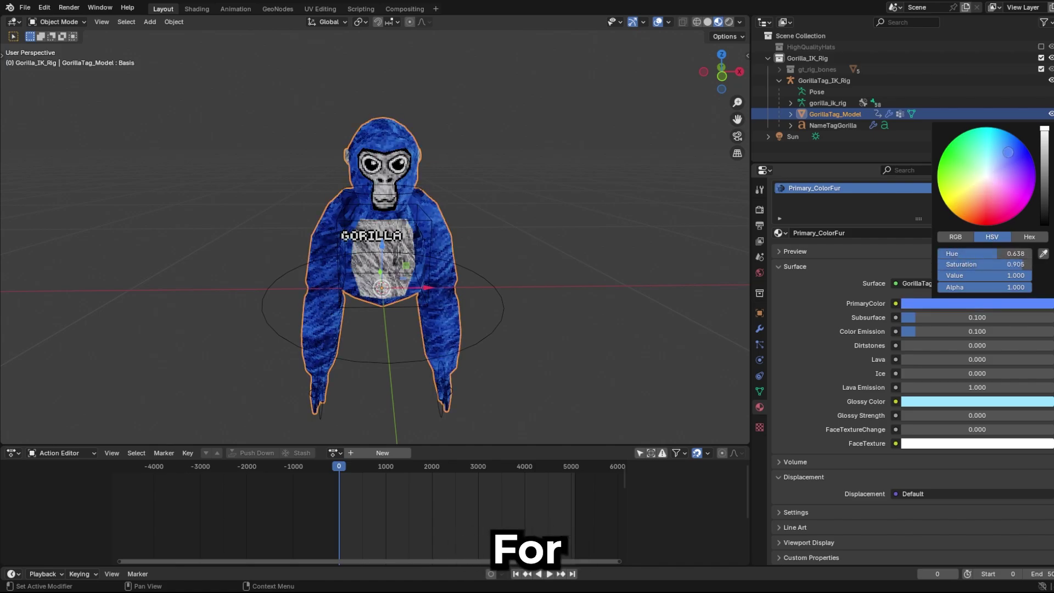
- Check the recolored gorilla in rendered shading from a slight angle, and open the render settings
click(729, 22)
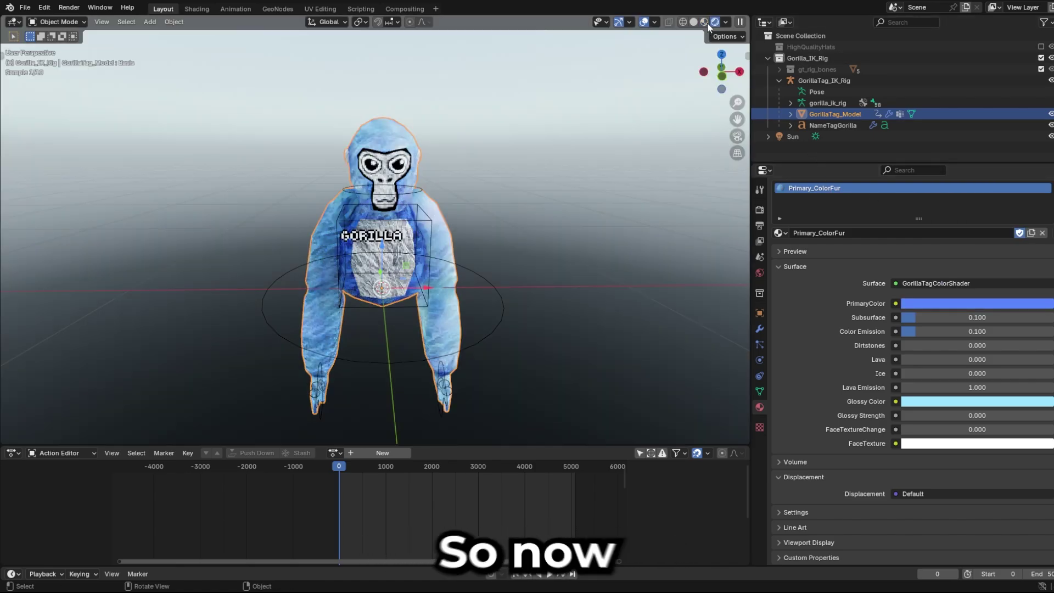
middle_drag(585, 125, 578, 119)
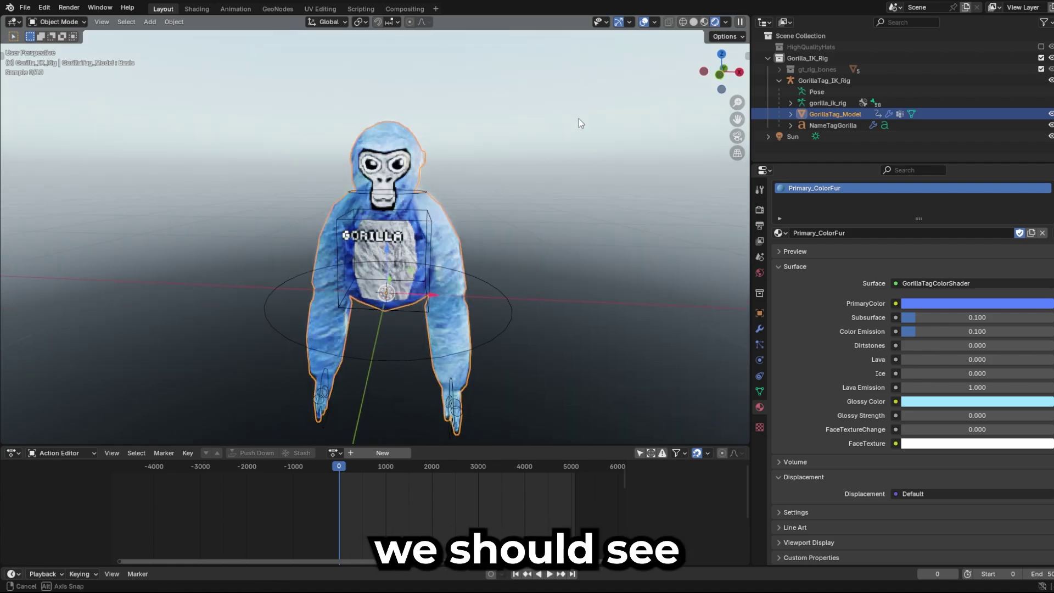
click(767, 207)
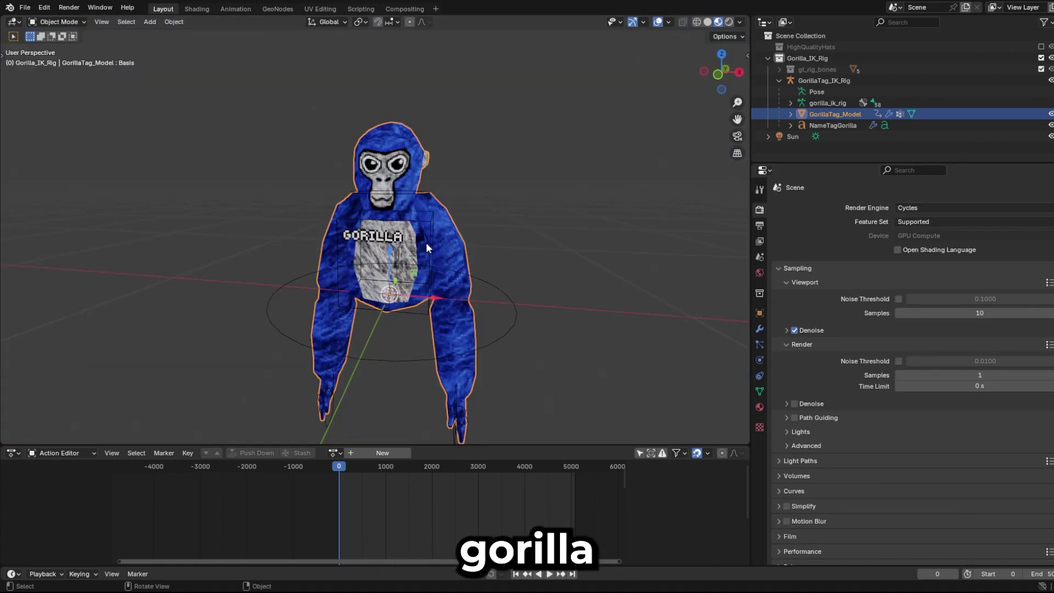
- Replace the name tag text on the gorilla's chest with BLUE and return to Object Mode
click(386, 238)
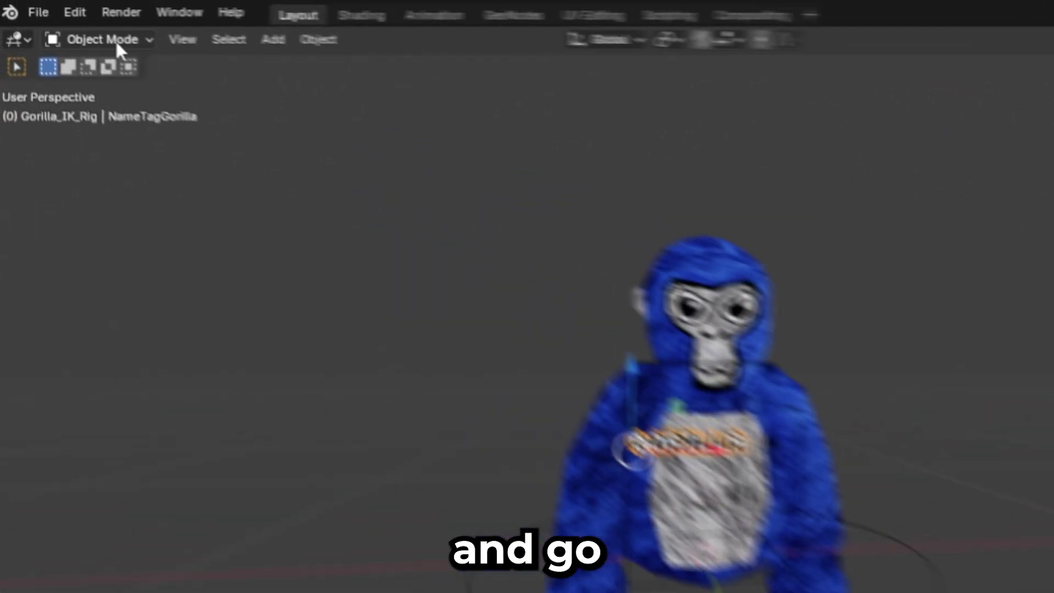
click(77, 23)
click(94, 90)
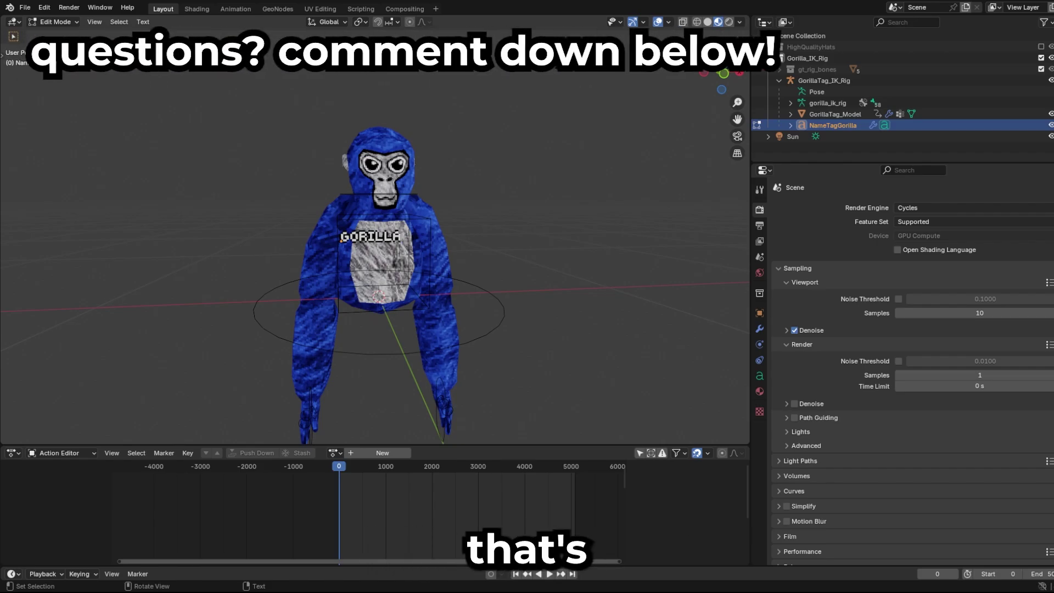
key(BackSpace)
key(BackSpace)
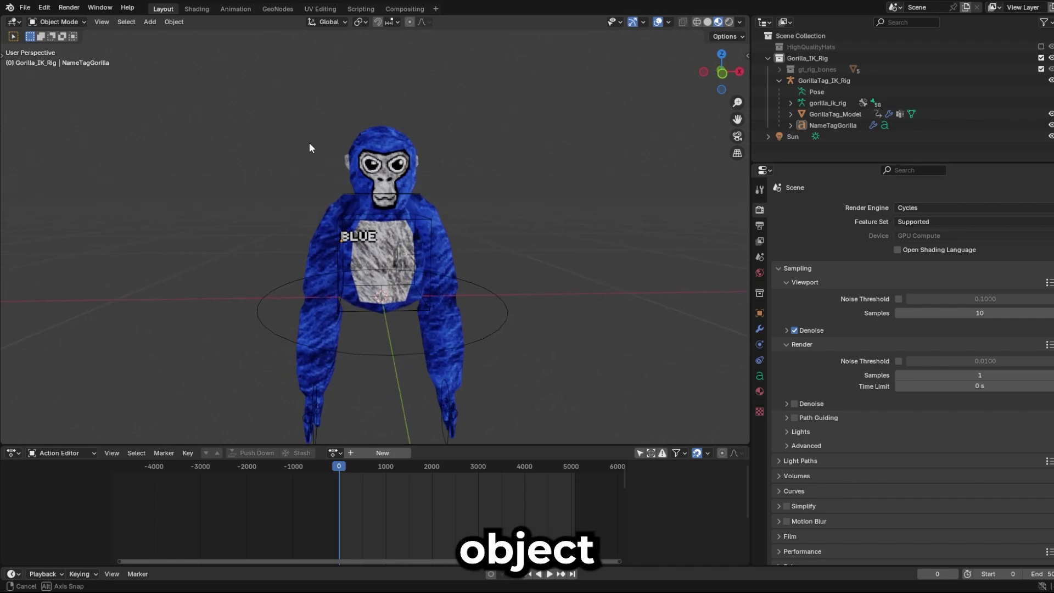
click(349, 236)
click(279, 246)
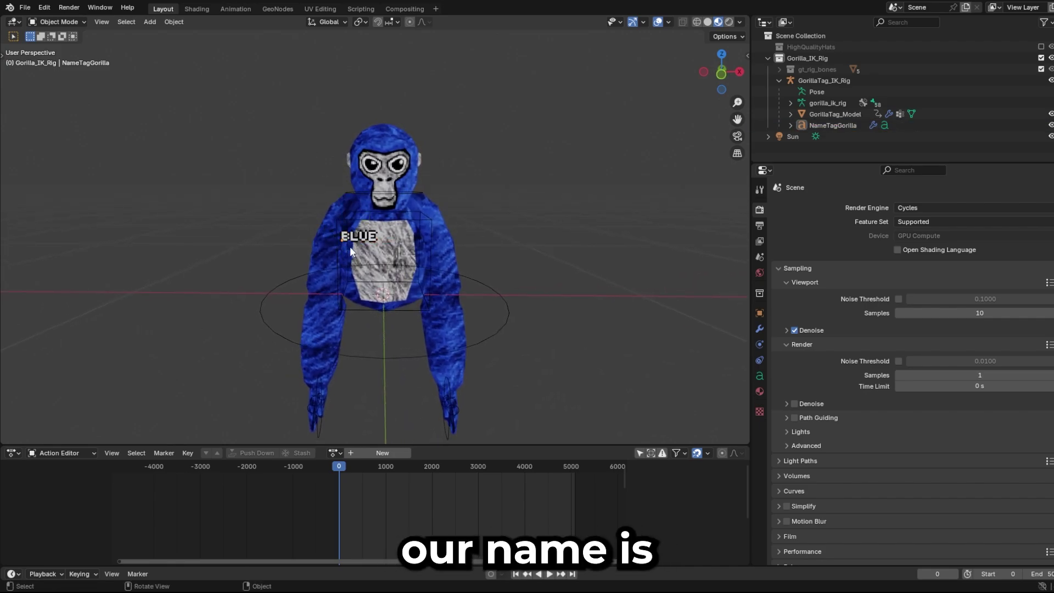
- Select the pose of the GorillaTag_IK_Rig armature and switch it to Pose Mode
middle_drag(500, 163, 505, 162)
click(769, 58)
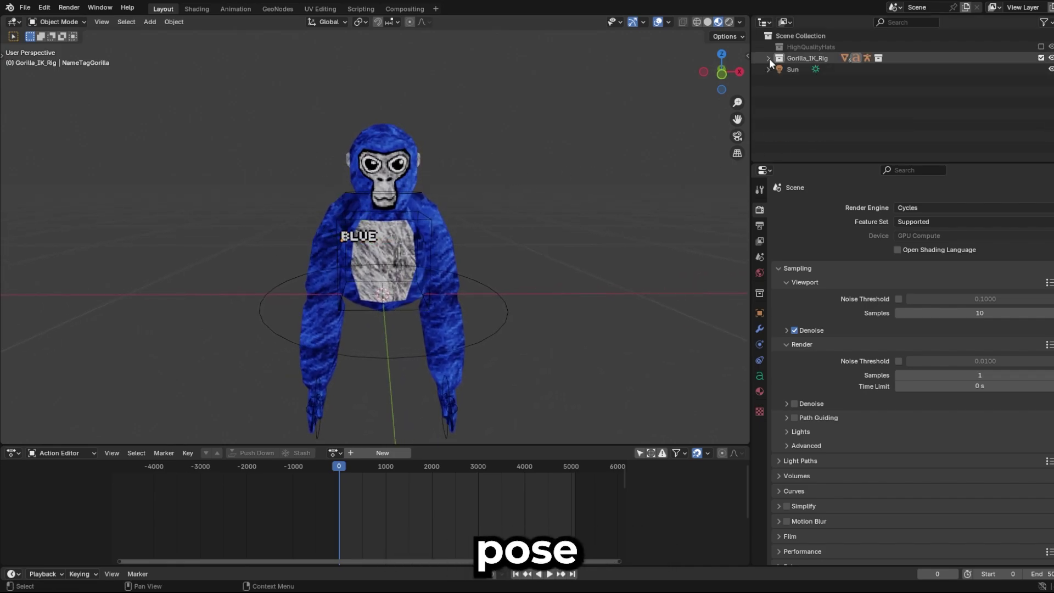
click(769, 57)
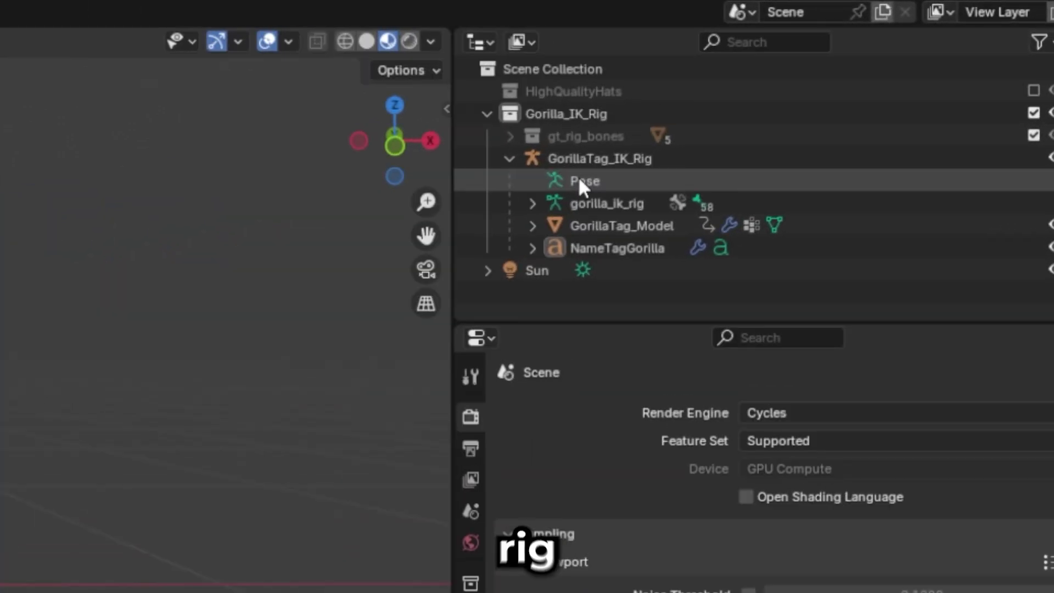
click(578, 182)
click(80, 21)
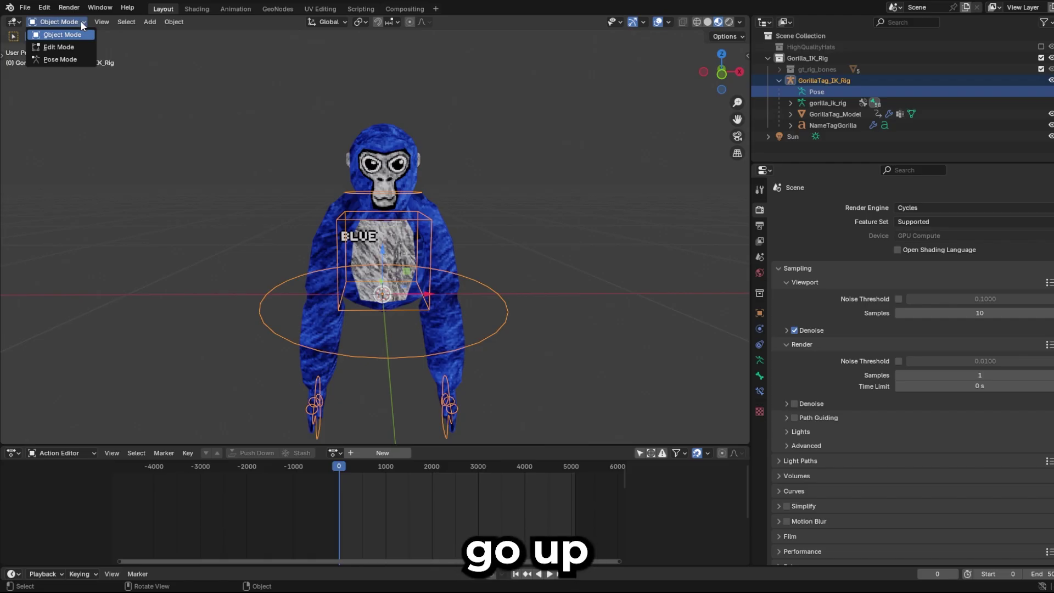
click(35, 61)
- Try moving the hand_controller.L bone vertically and sideways with X-axis mirroring active
scroll(867, 94, down, 2)
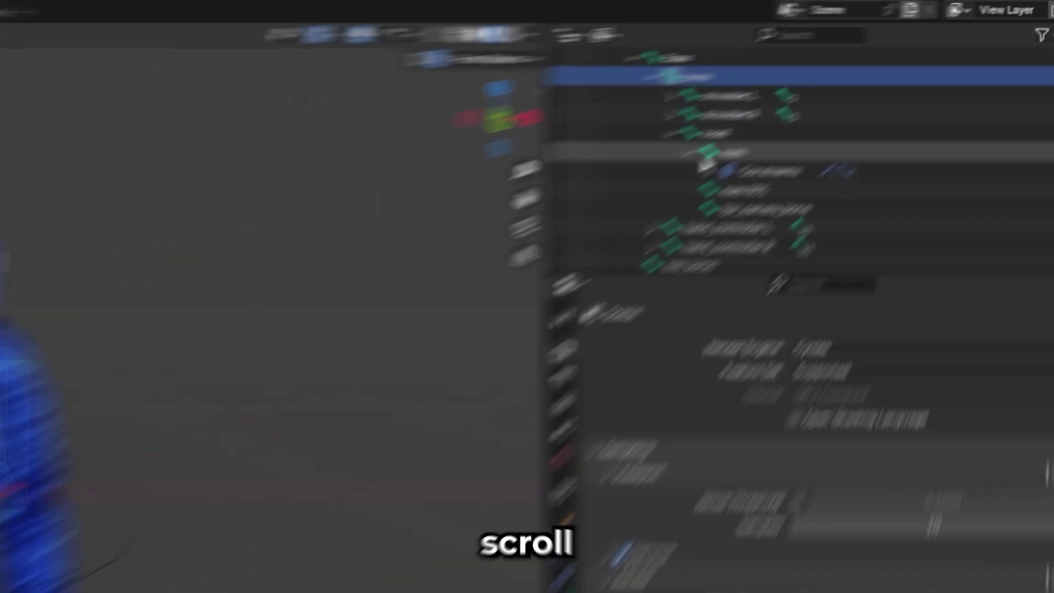
scroll(854, 135, down, 1)
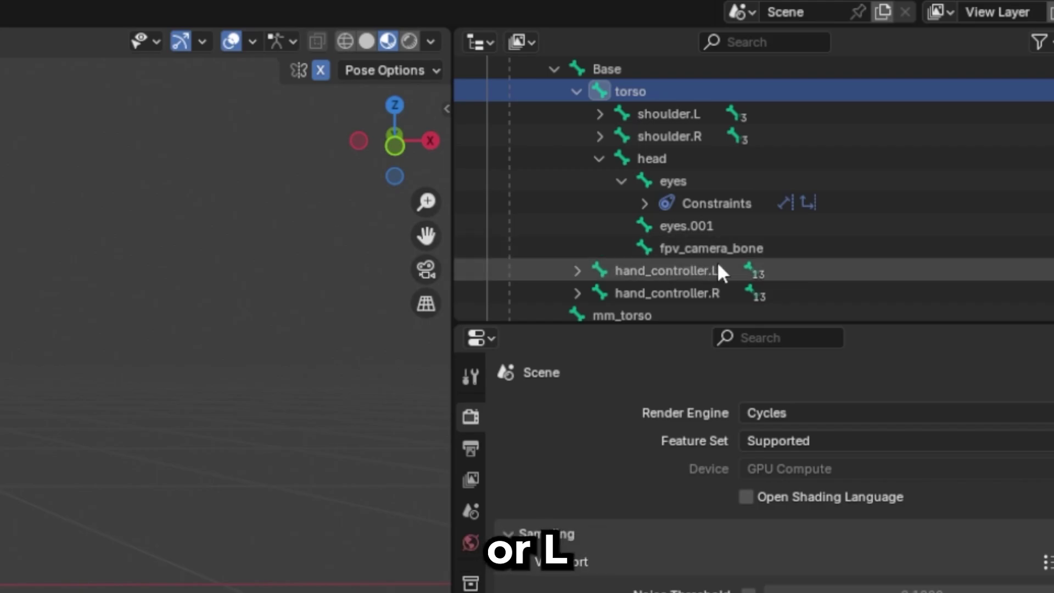
click(746, 272)
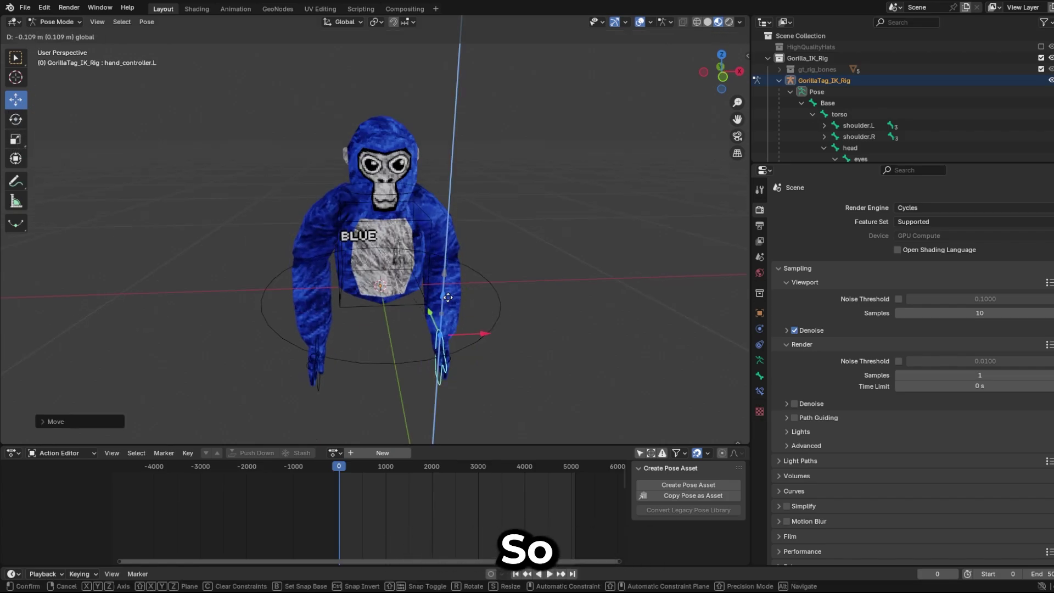
drag(456, 351, 459, 278)
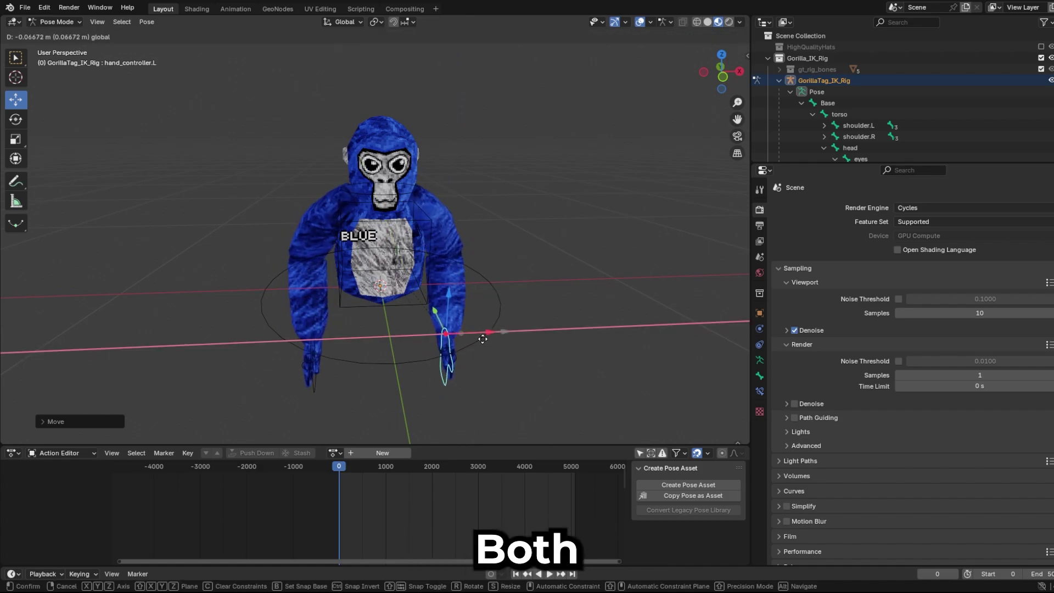
mouse_move(488, 335)
mouse_down()
mouse_move(480, 339)
mouse_move(488, 333)
mouse_up()
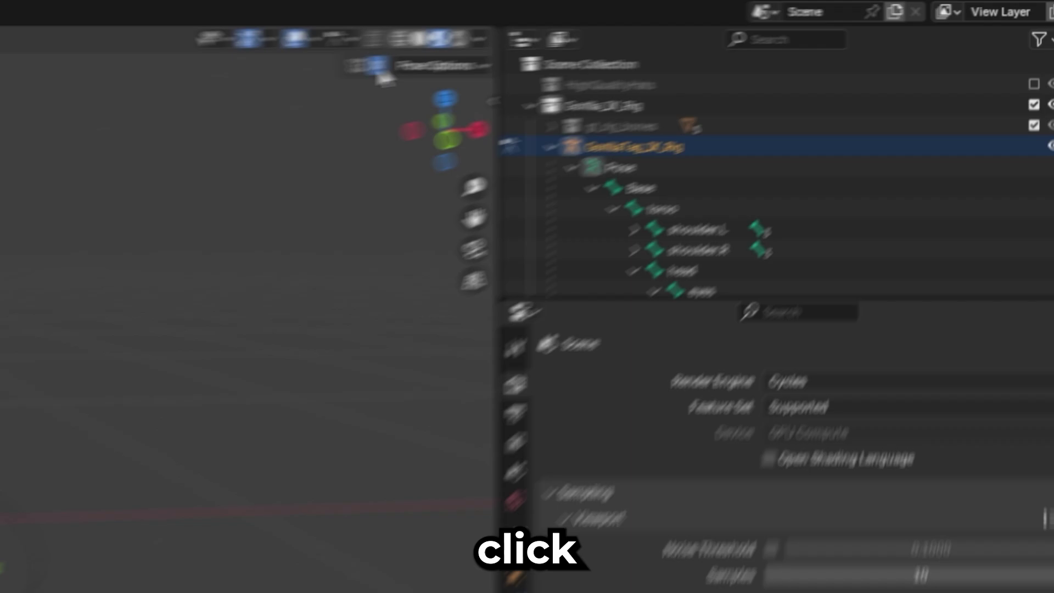
- Turn off X-axis mirroring for the pose and raise the left hand controller on its own
click(684, 36)
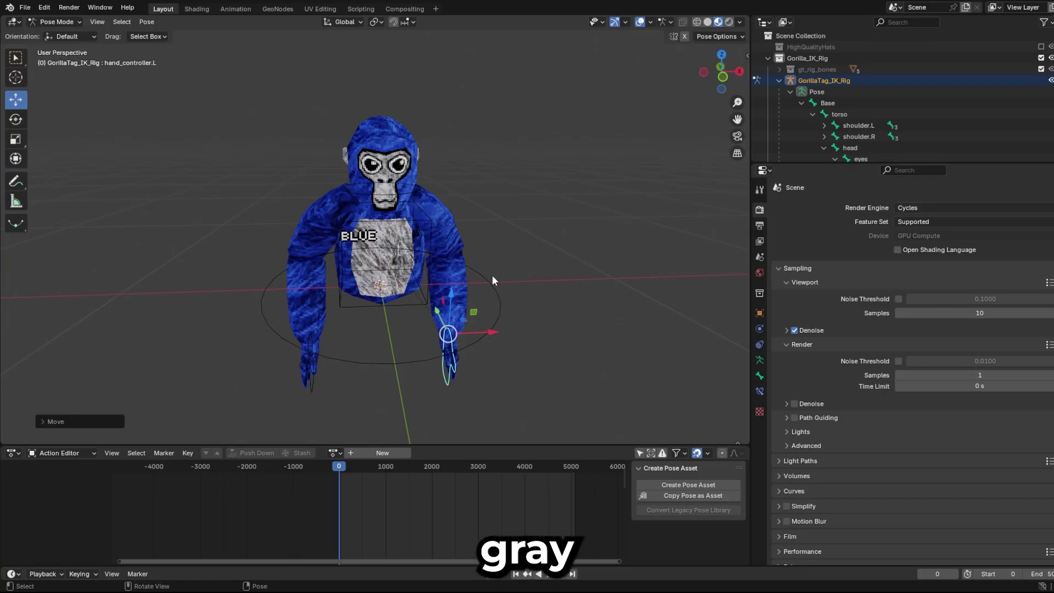
drag(451, 298, 458, 213)
middle_drag(495, 223, 387, 221)
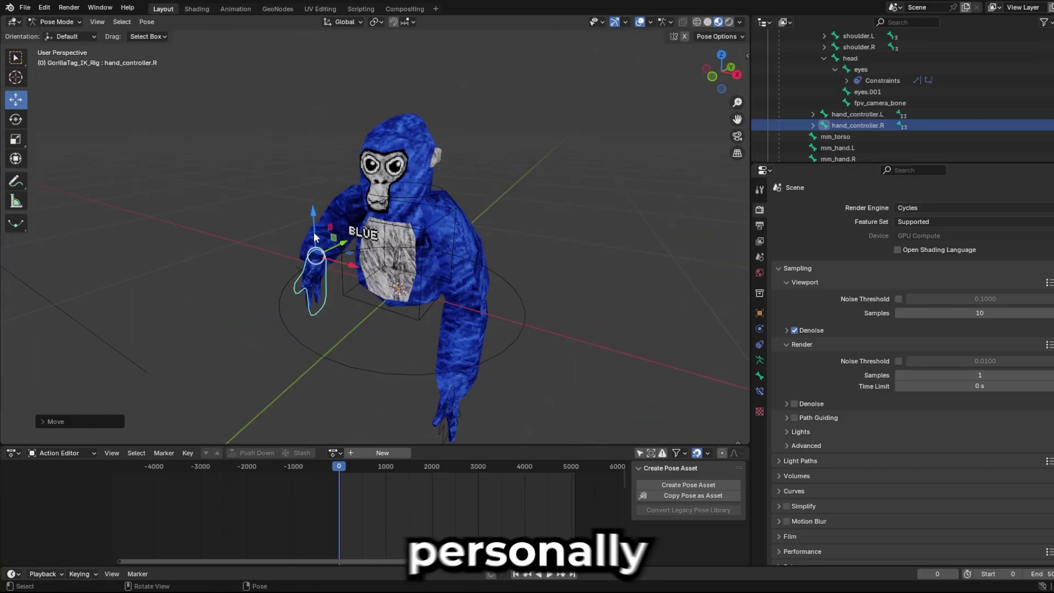
- Reposition the hand_controller.R bone and rotate the raised hand so its fingers point upward
drag(308, 214, 337, 209)
click(24, 122)
drag(322, 246, 346, 244)
middle_drag(559, 215, 575, 209)
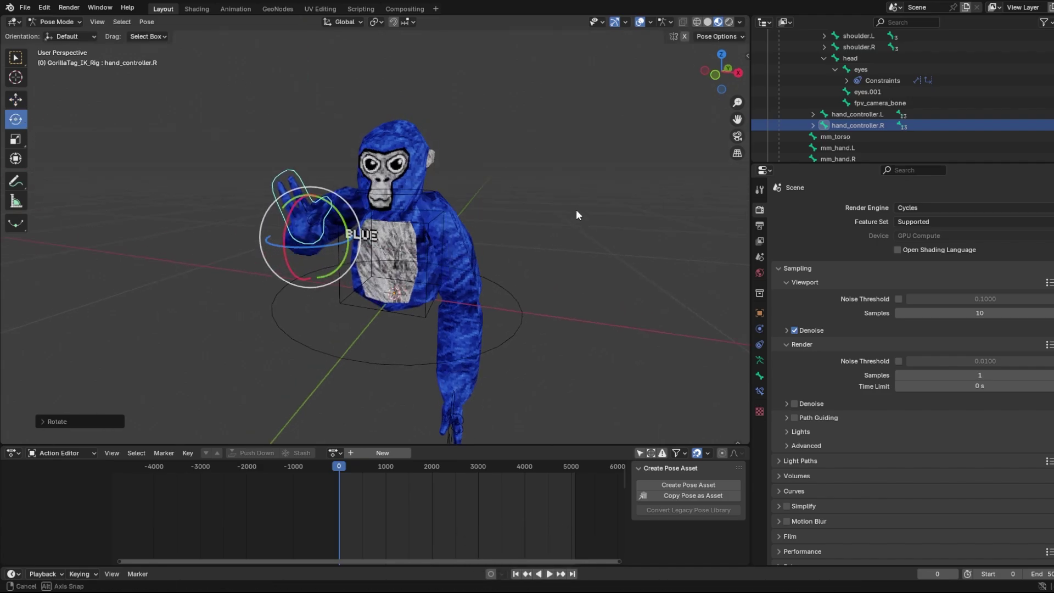
drag(575, 209, 576, 216)
- Select the head bone and rotate it so the gorilla faces the viewer
scroll(878, 84, up, 2)
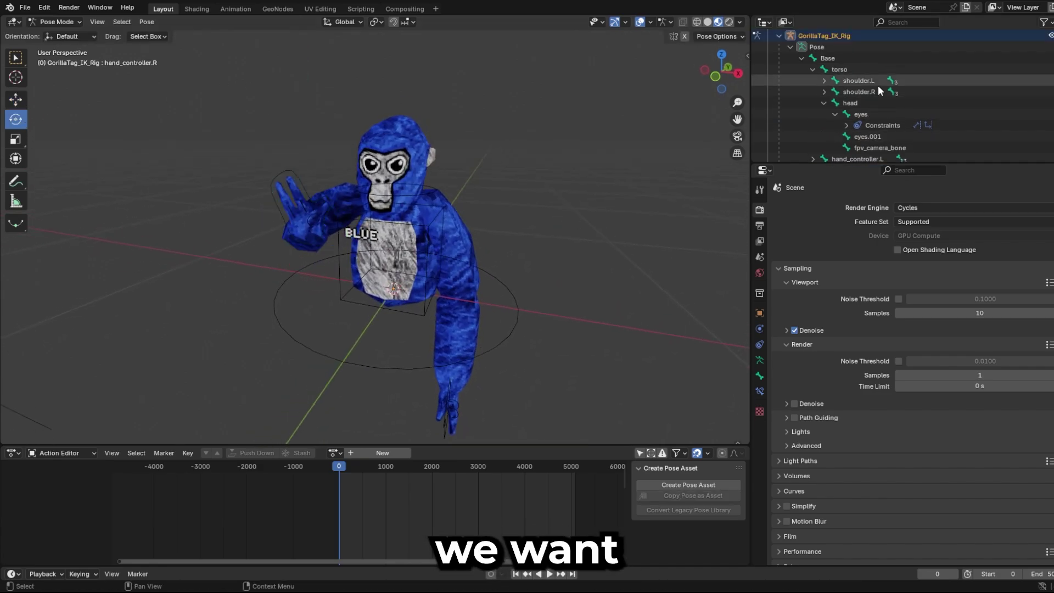
click(851, 103)
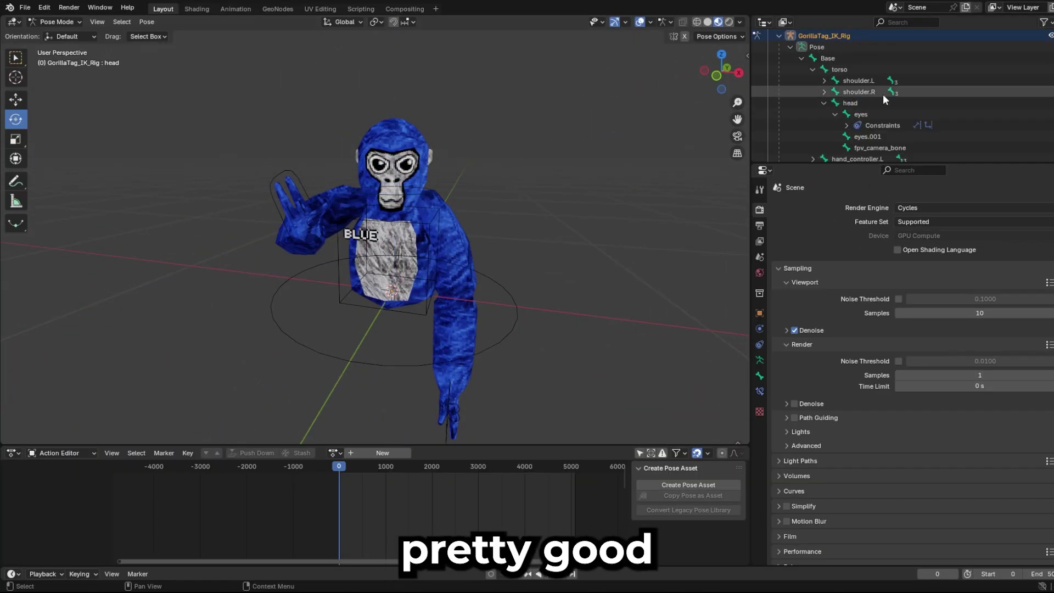
- Try rotating the torso bone, and the Base bone to turn the entire gorilla
click(839, 70)
drag(404, 311, 482, 288)
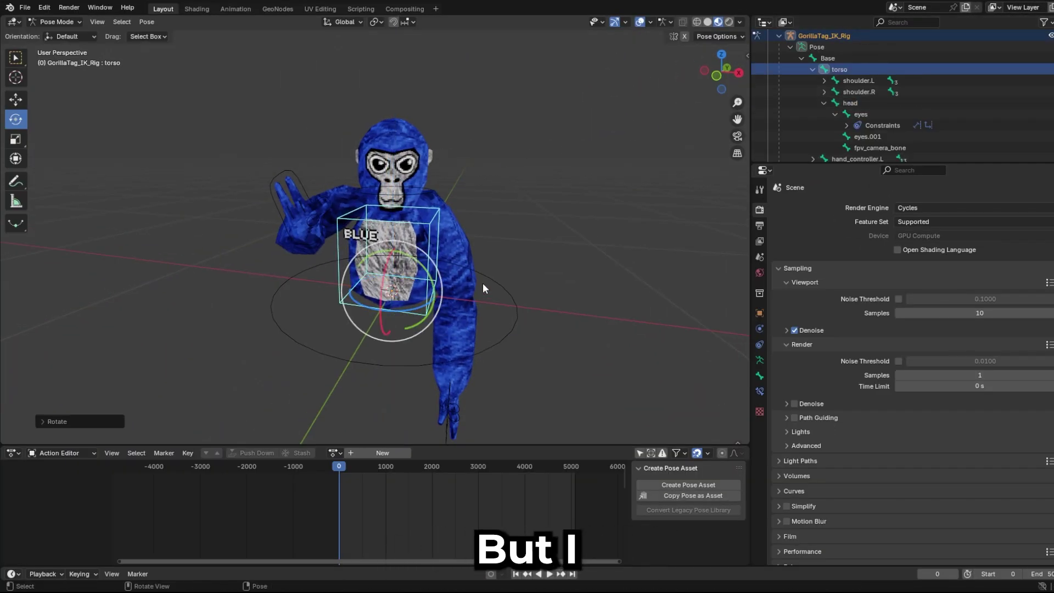
click(827, 57)
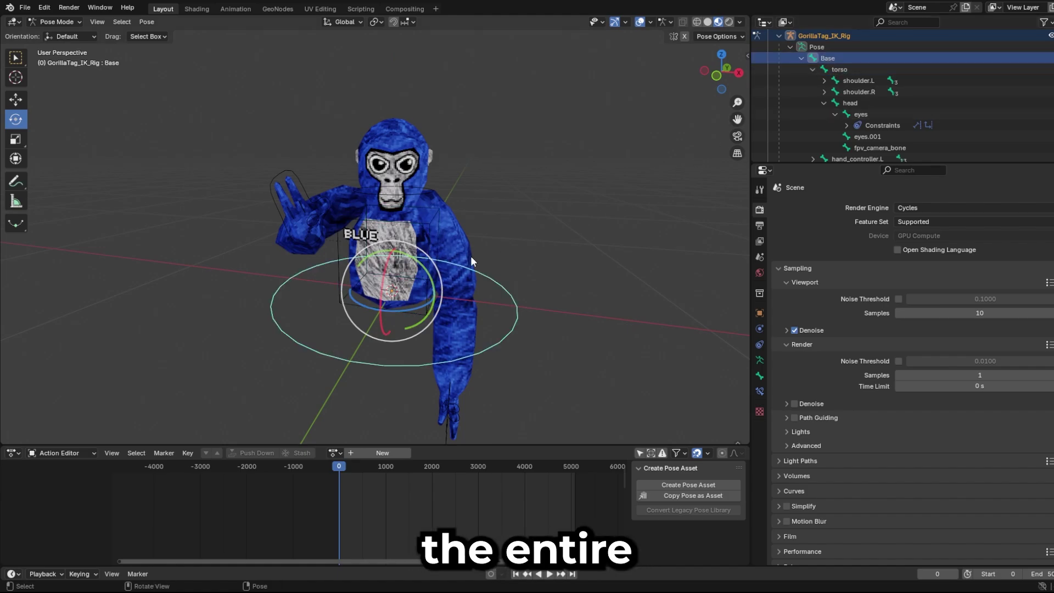
drag(400, 312, 404, 310)
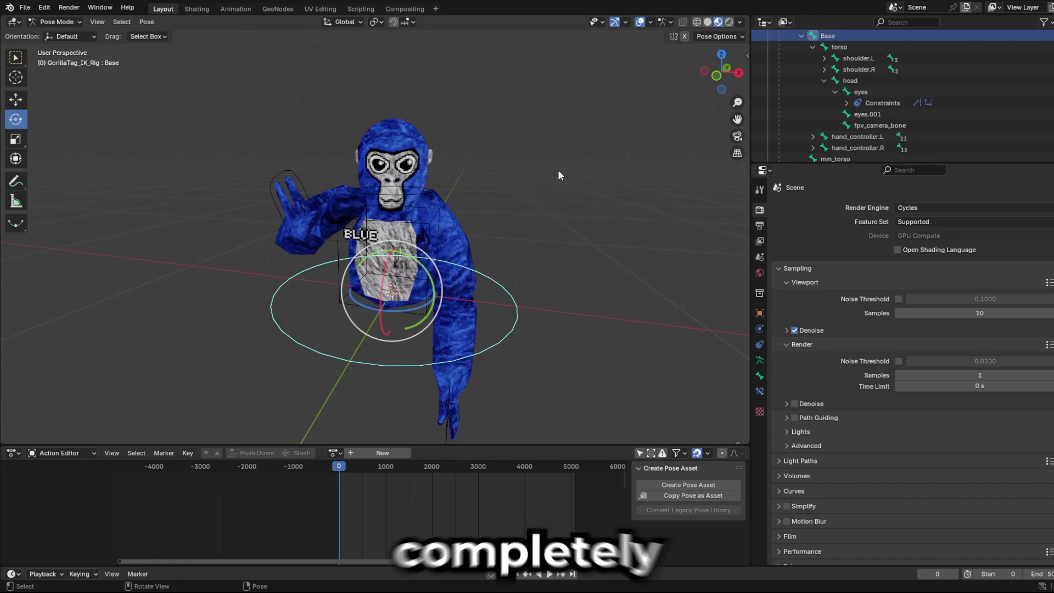
- Return to Object Mode and select the GorillaTag_Model object
click(55, 22)
click(60, 32)
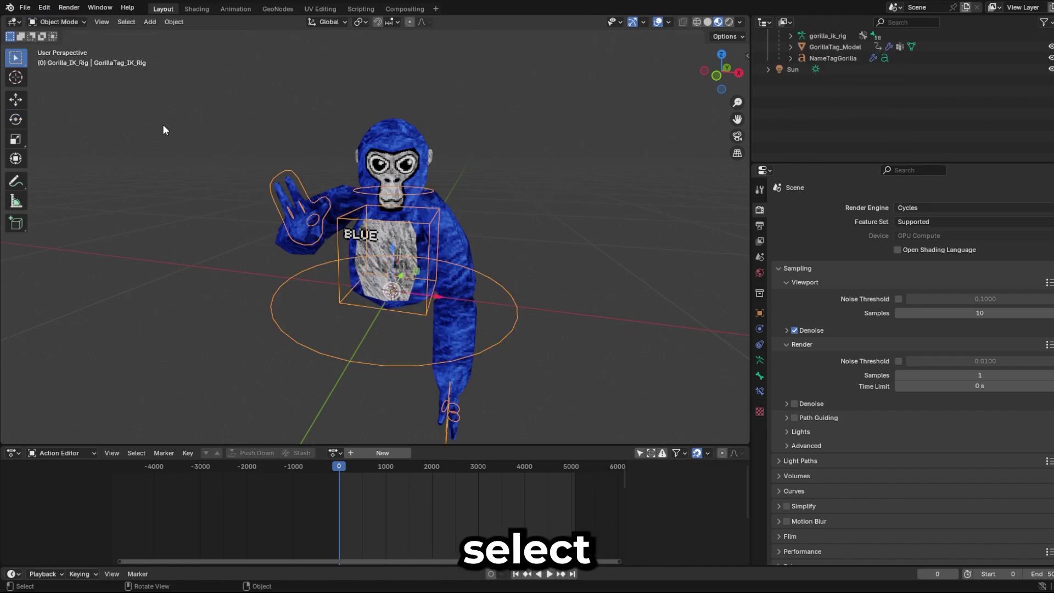
click(835, 114)
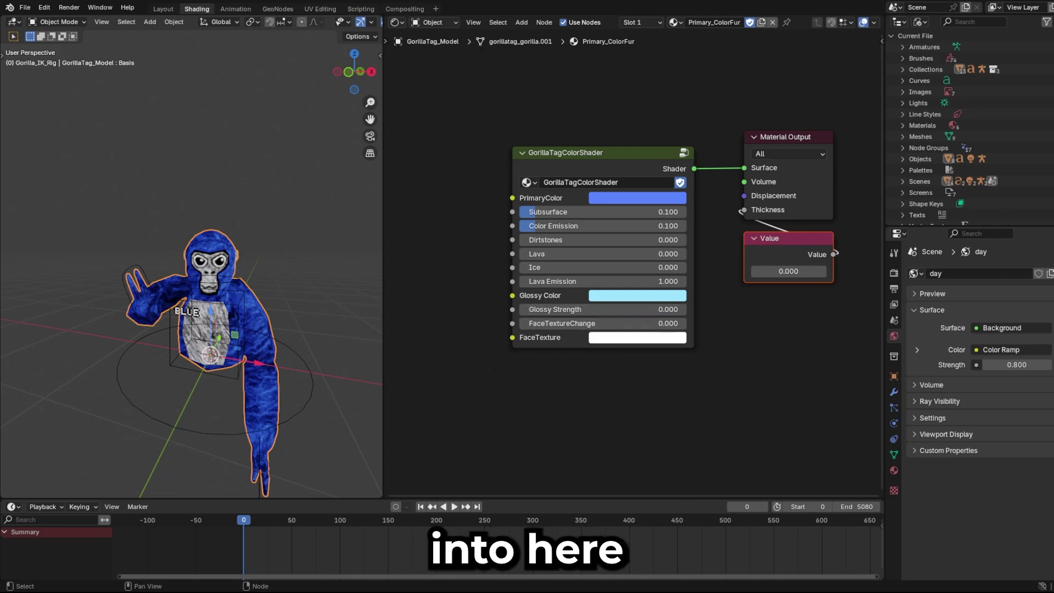
- Add the cheerful.png face image to the Primary_ColorFur material's nodes and place it beside the GorillaTagColorShader node
mouse_move(451, 351)
mouse_down()
mouse_move(459, 340)
mouse_move(450, 345)
mouse_up()
click(488, 348)
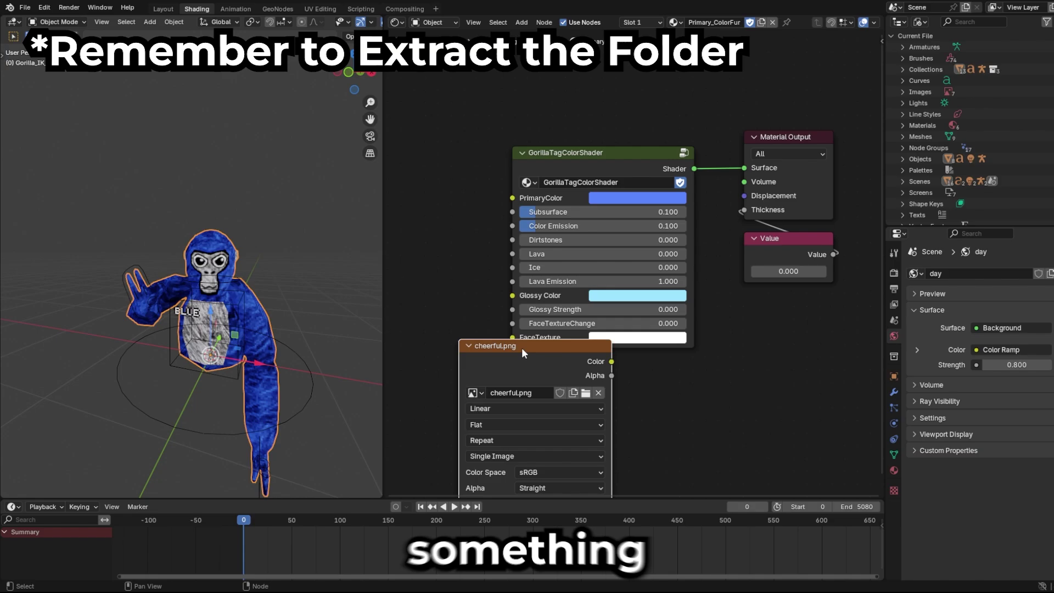
drag(521, 348, 451, 338)
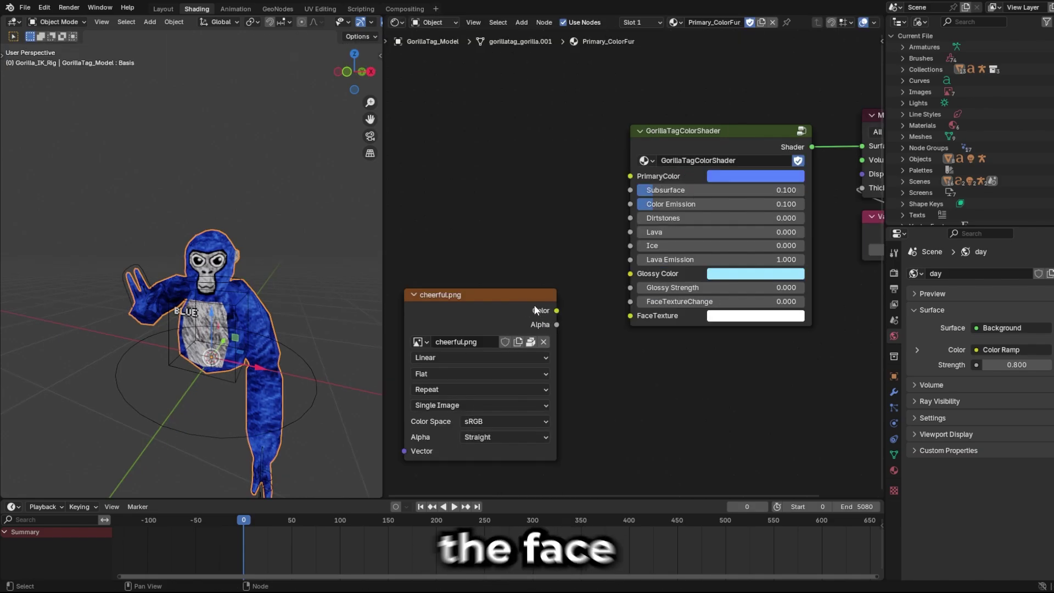
- Connect the cheerful.png Color output to the shader's FaceTexture input and set FaceTextureChange to 1.000
click(557, 311)
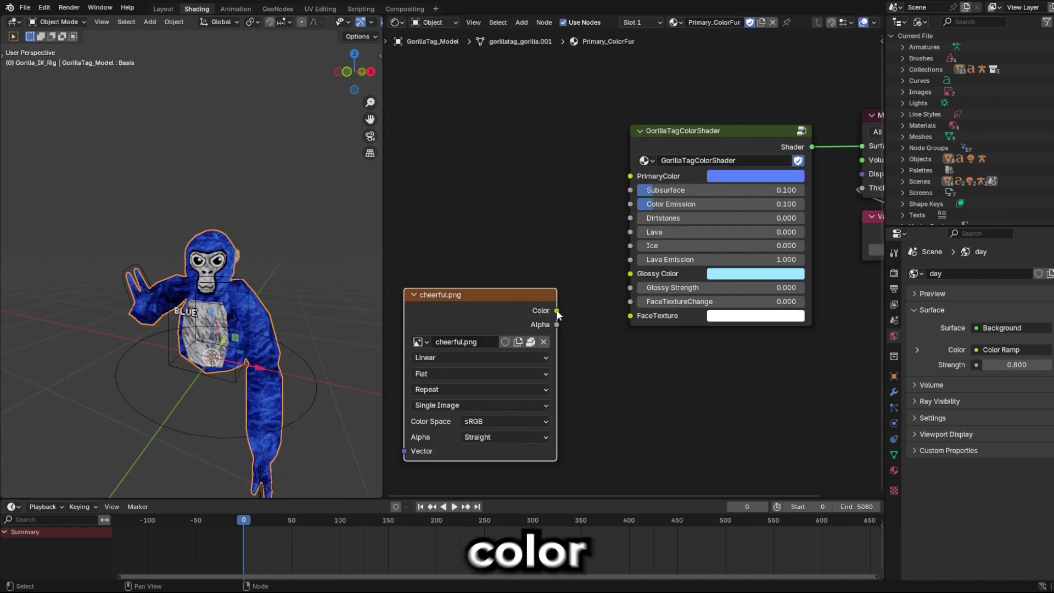
drag(556, 312, 805, 301)
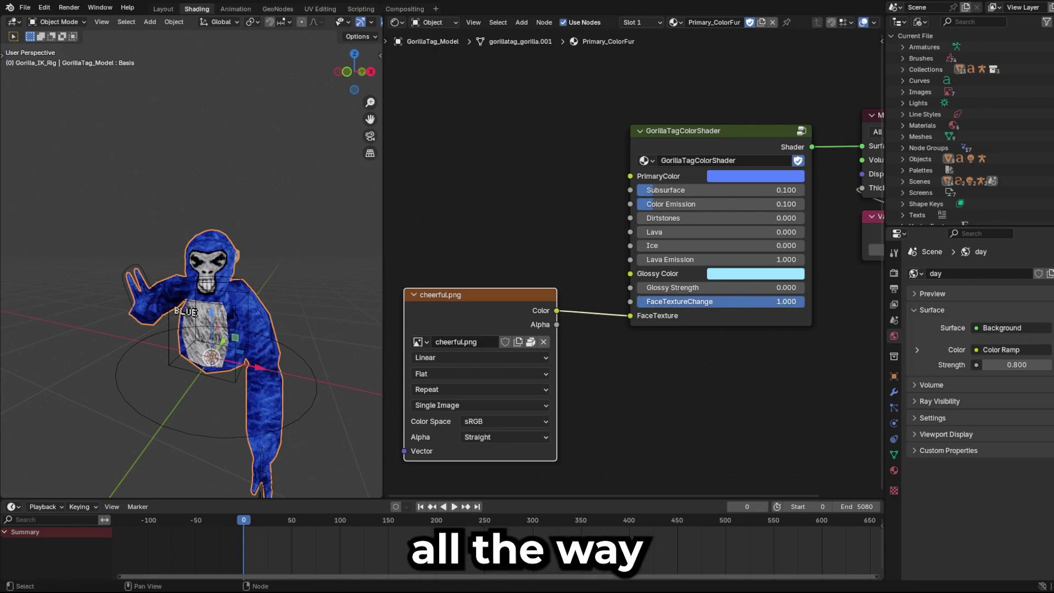
middle_drag(332, 248, 291, 256)
scroll(291, 258, up, 3)
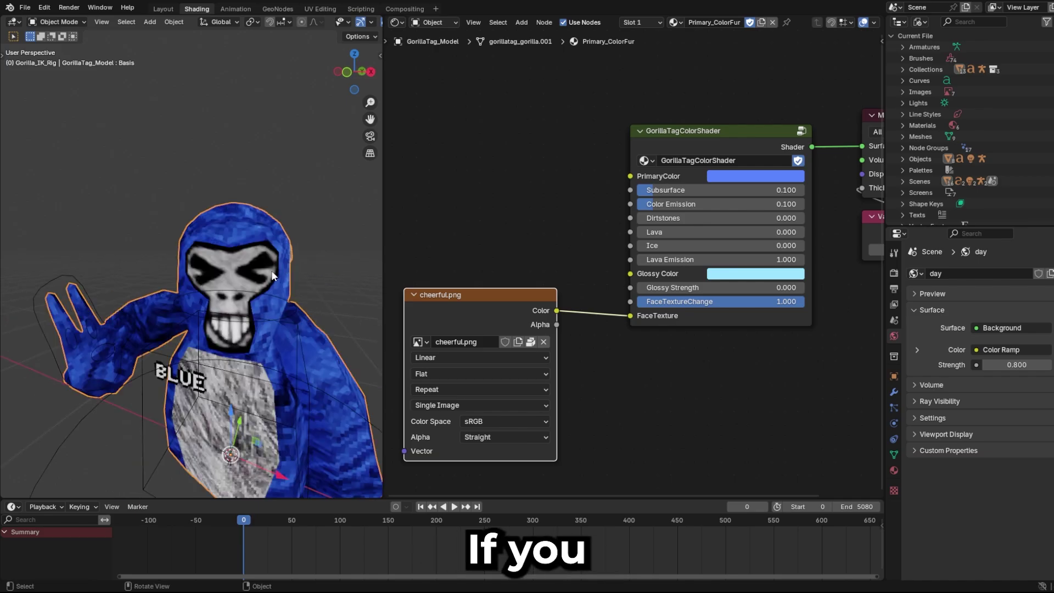
- Set the cheerful.png texture's interpolation to Closest and check the face up close
scroll(293, 274, down, 2)
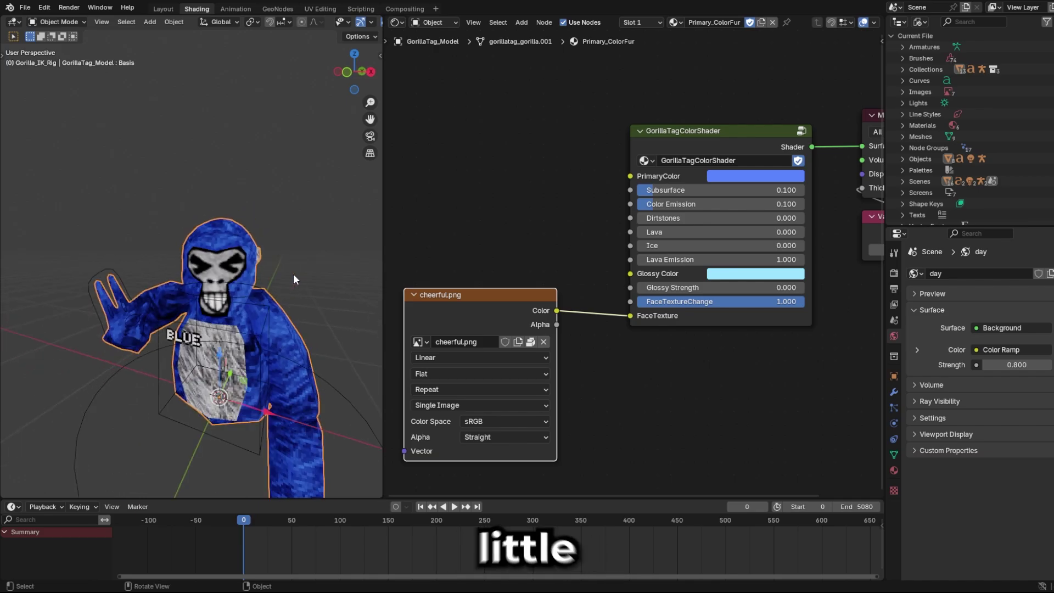
click(441, 358)
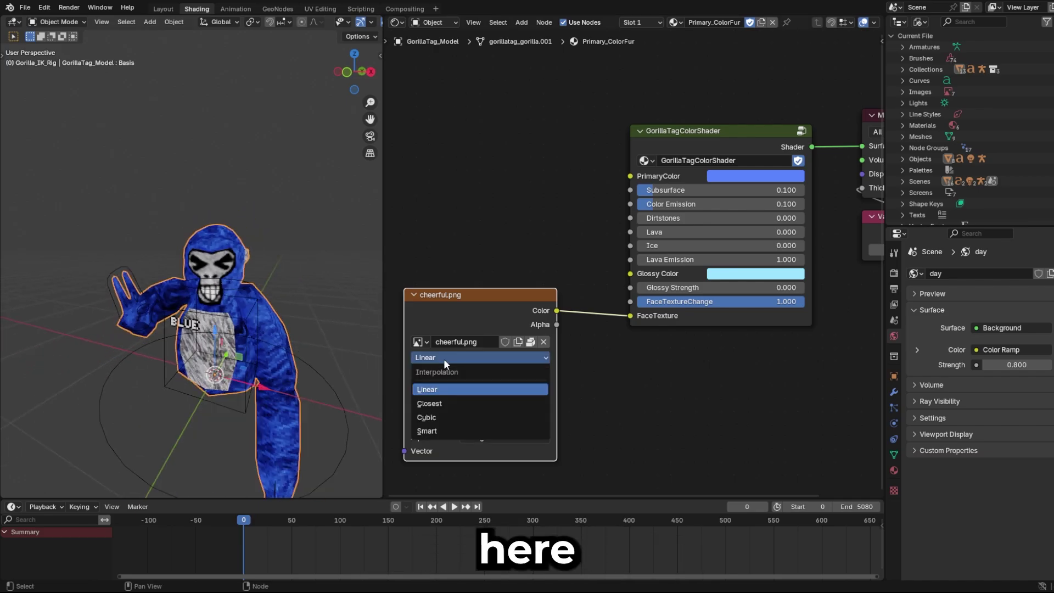
click(432, 403)
scroll(310, 276, up, 5)
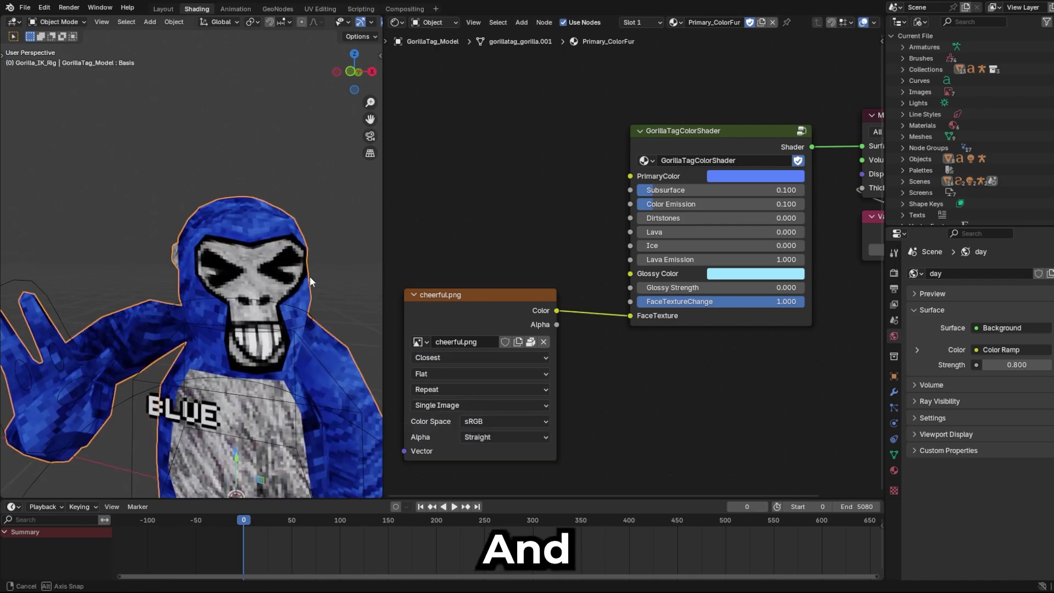
scroll(311, 275, down, 5)
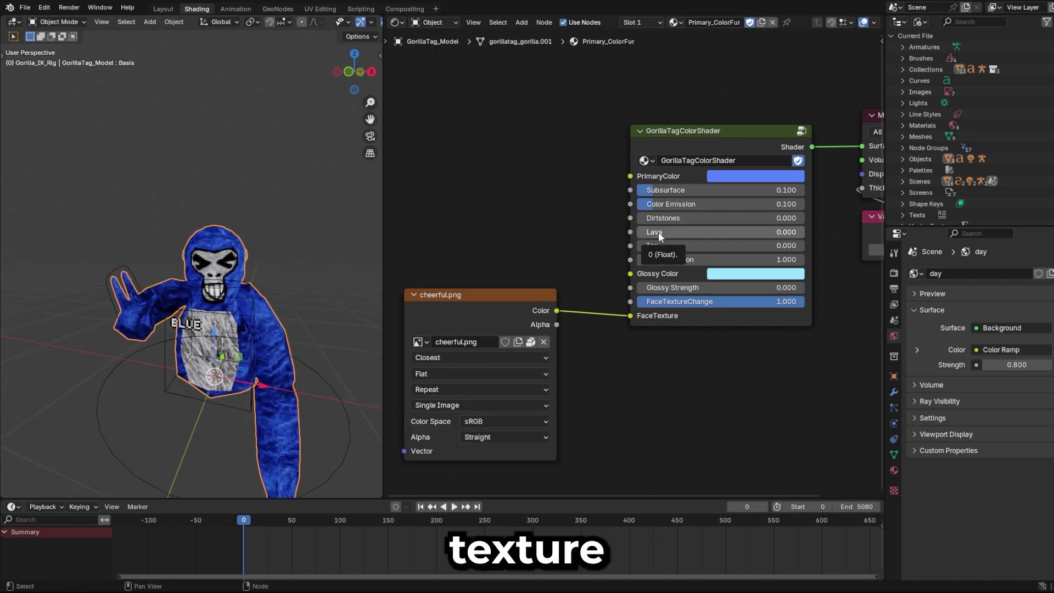
- Try out the Lava and Ice effects on the gorilla's fur shader
mouse_move(658, 231)
mouse_down()
mouse_move(825, 232)
mouse_move(647, 232)
mouse_move(666, 219)
mouse_move(815, 219)
mouse_move(639, 218)
mouse_move(654, 232)
mouse_move(813, 232)
mouse_move(648, 232)
mouse_up()
mouse_move(653, 246)
mouse_down()
mouse_move(821, 245)
mouse_move(646, 245)
mouse_up()
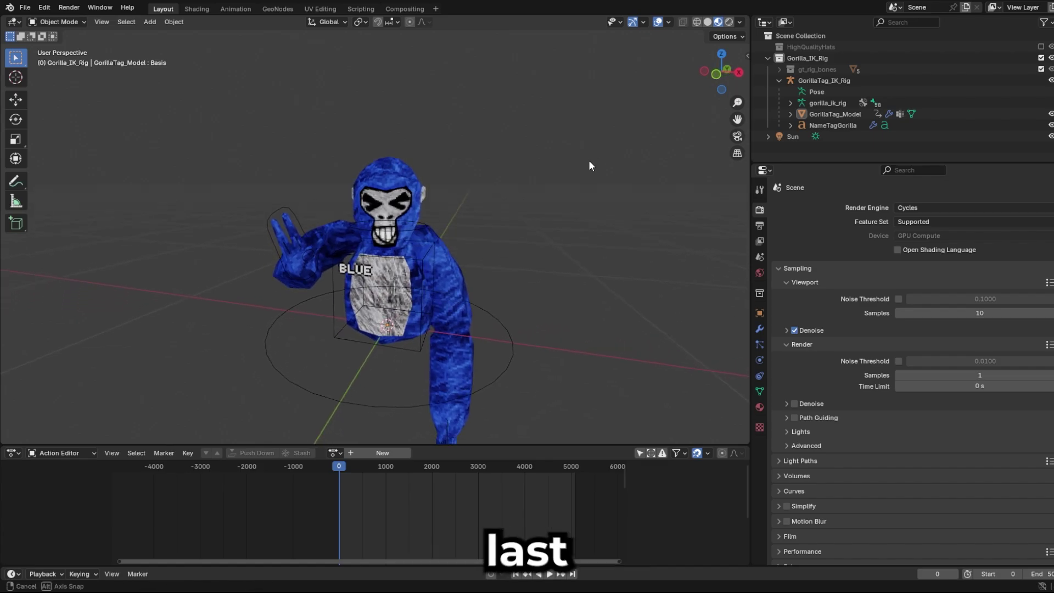
- Import the SUPER_HERO_HEADBAND cosmetic model into the gorilla scene
click(25, 7)
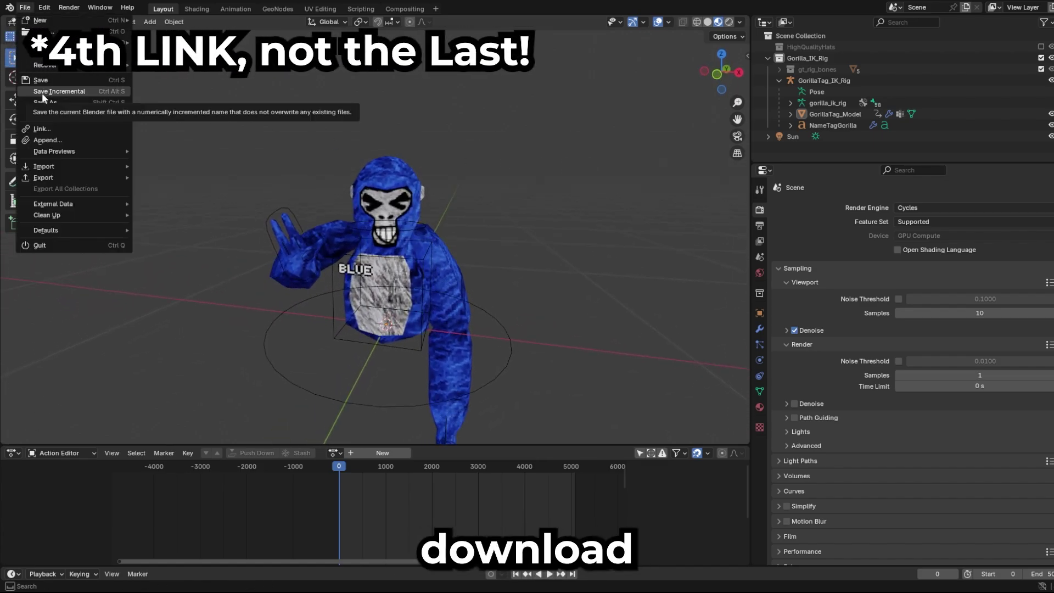
mouse_move(33, 171)
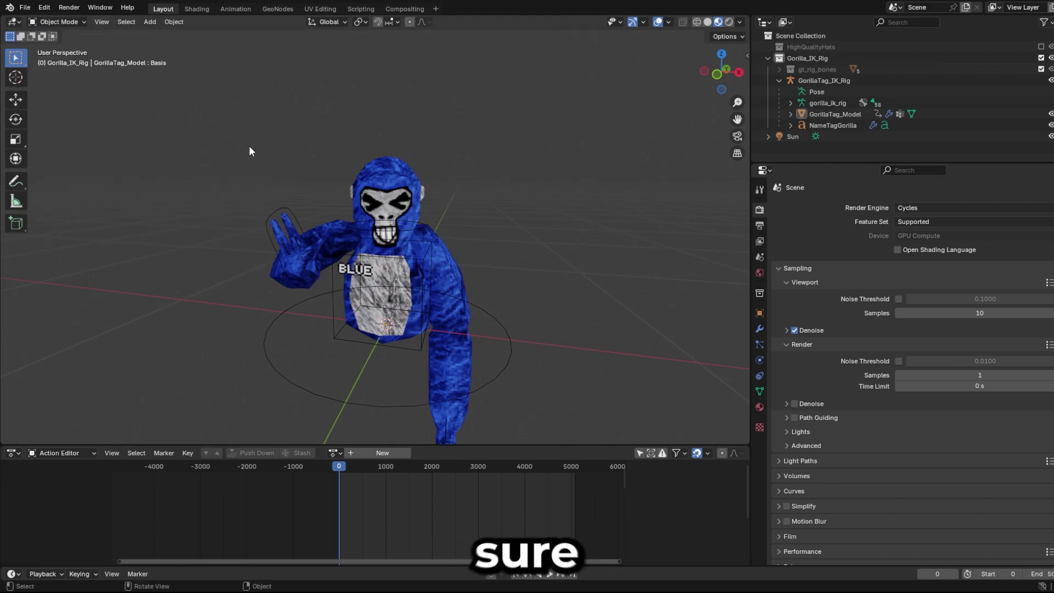
click(25, 7)
mouse_move(73, 166)
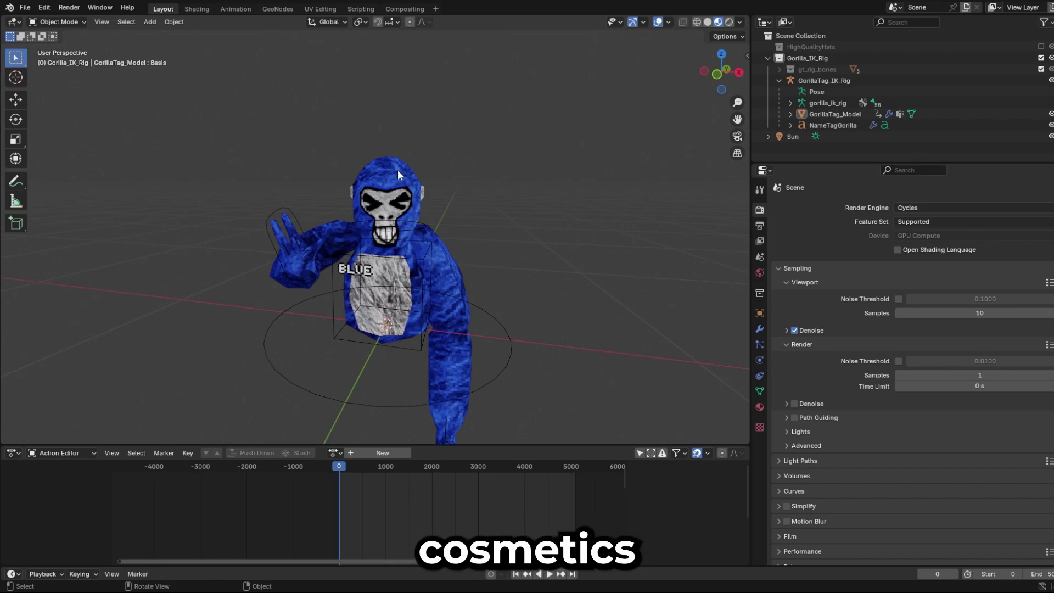
- Resize the imported headband and position it on top of the gorilla's head
key(s)
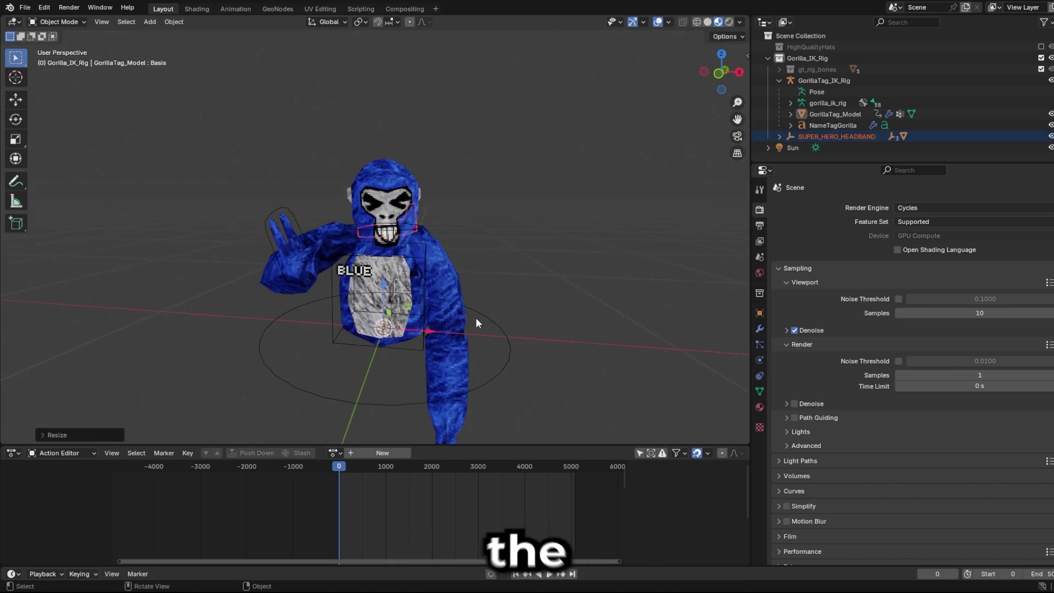
click(15, 119)
key(s)
click(497, 328)
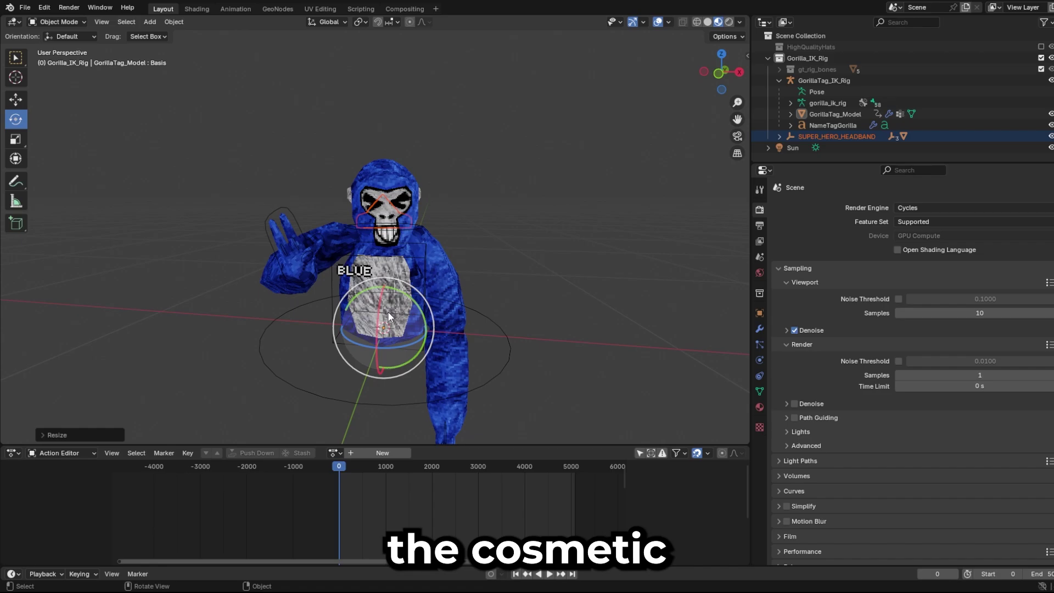
click(15, 99)
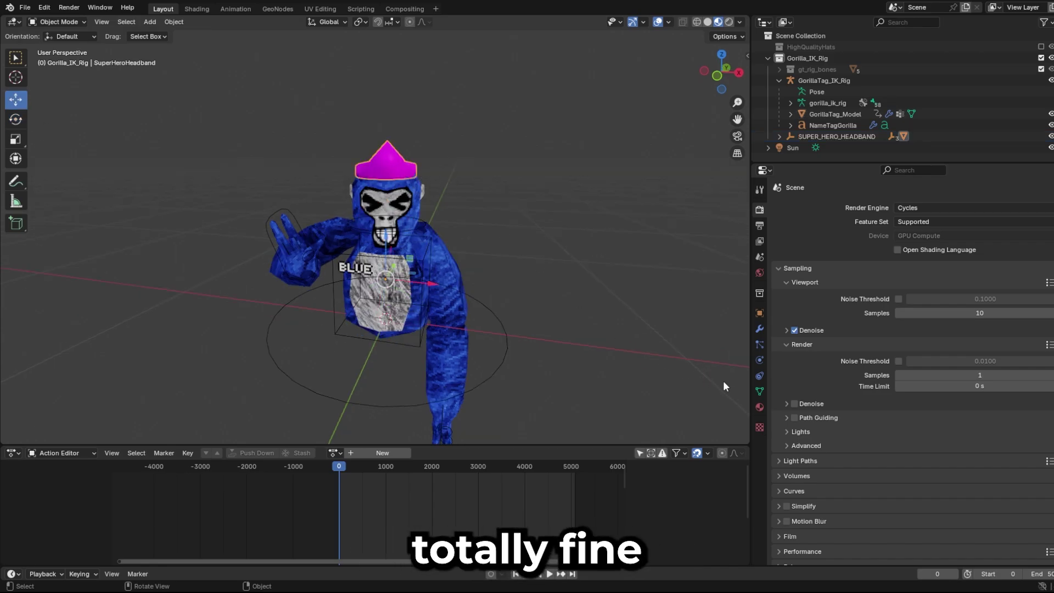
- Remove the Halloween2022CosmeticsAtlas_mat material from the SuperHeroHeadband object
click(759, 407)
middle_drag(442, 209, 411, 162)
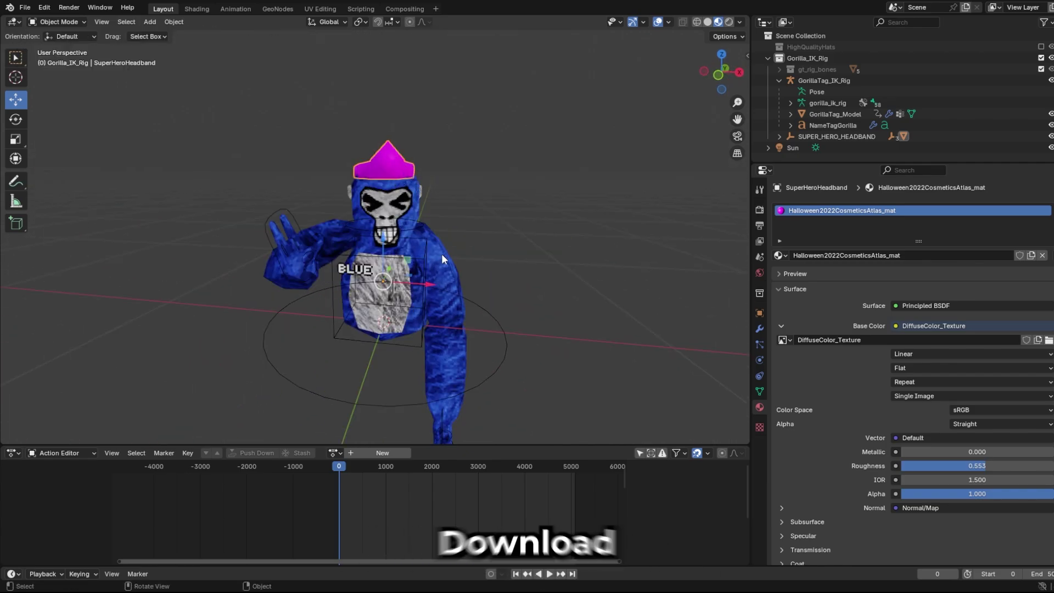
middle_drag(657, 301, 476, 238)
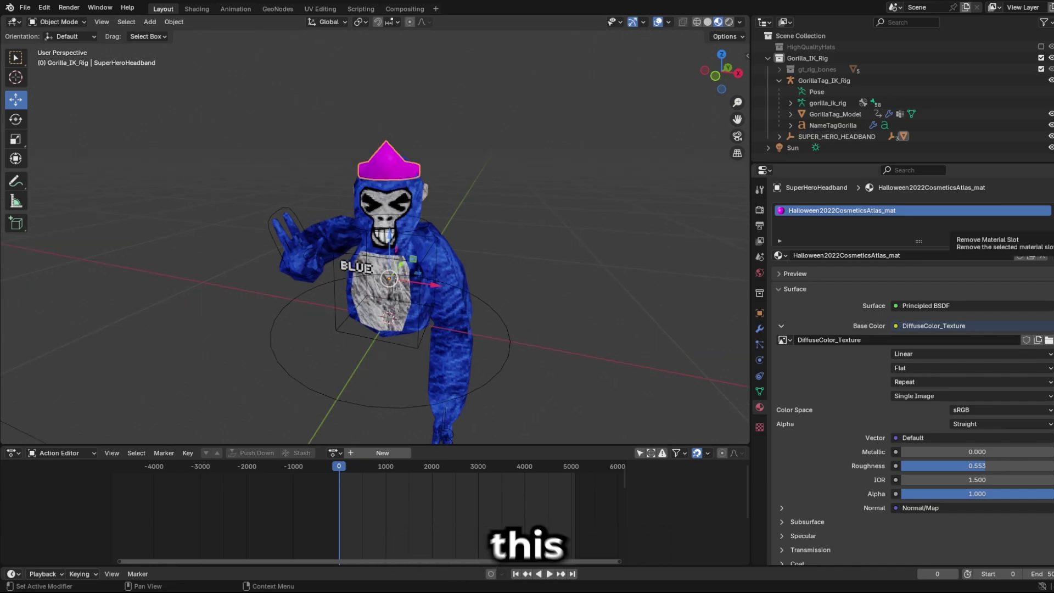
click(1047, 232)
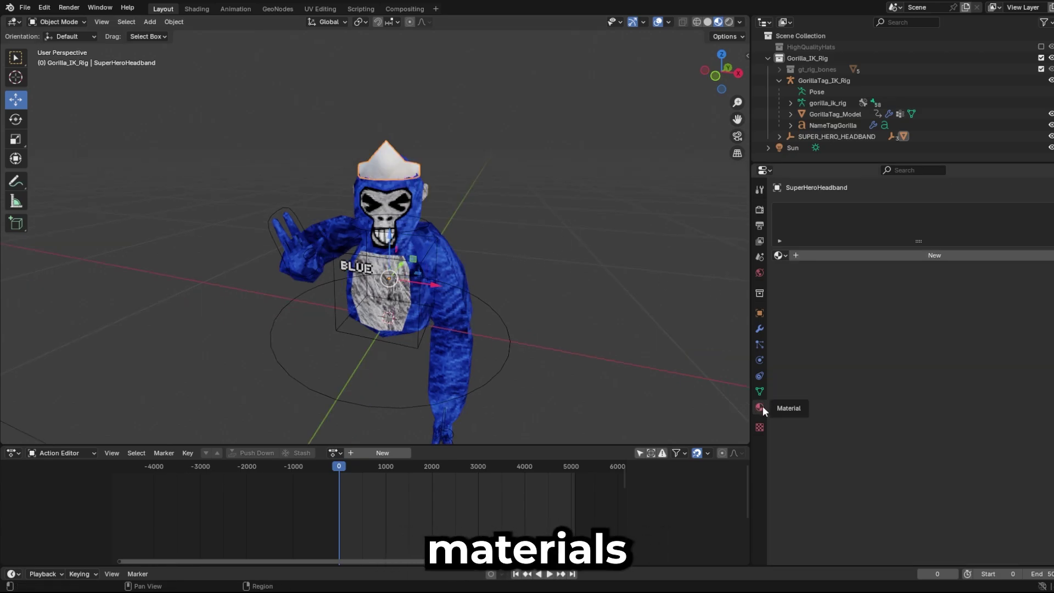
- Create a new headband material and load Halloween2022CosmeticsAtlas-mat-_MainTex-atlas-0.webp as its Base Color image texture
click(868, 254)
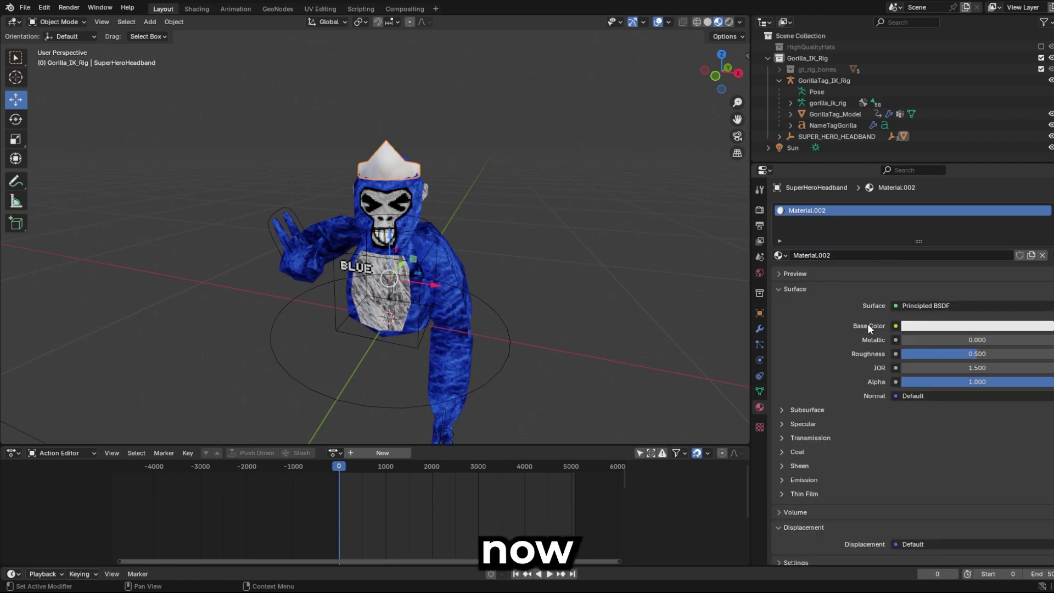
click(895, 326)
click(561, 401)
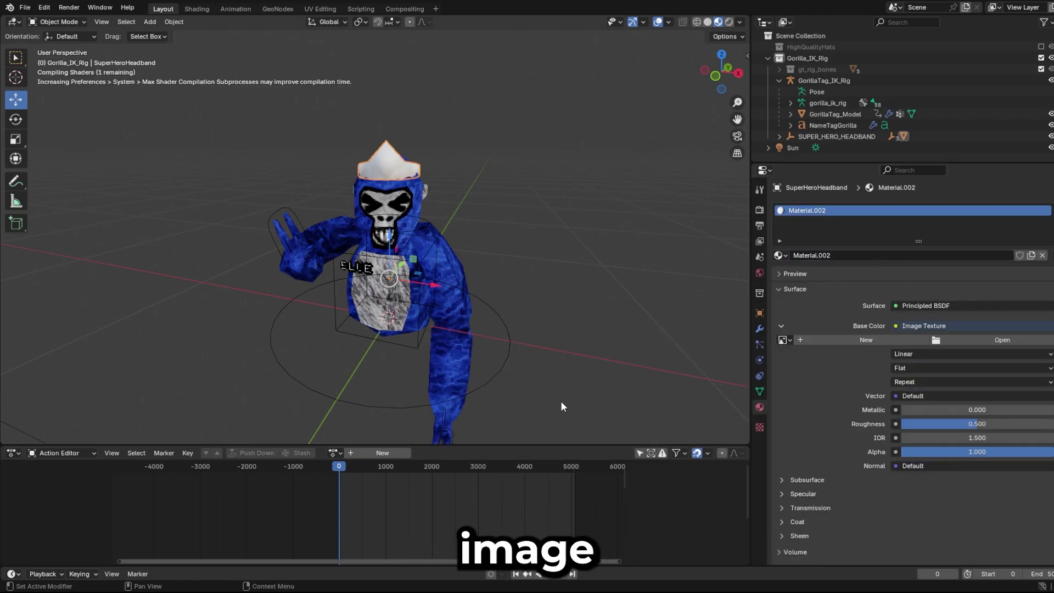
click(942, 337)
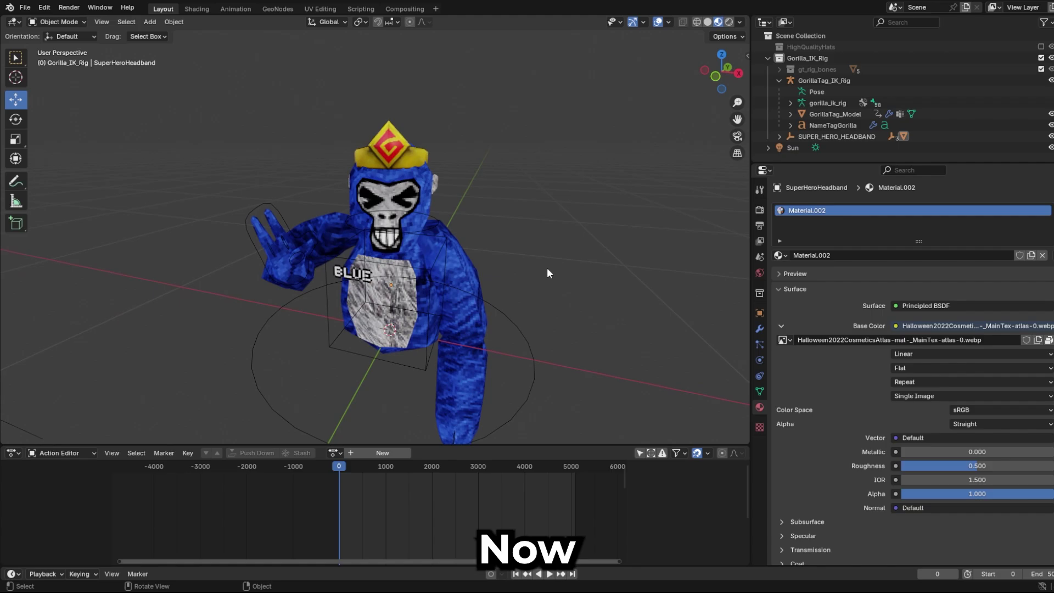
- Set the headband texture's interpolation to Closest and inspect the gorilla from several angles
mouse_move(547, 268)
middle_down()
mouse_move(567, 267)
mouse_move(562, 258)
middle_up()
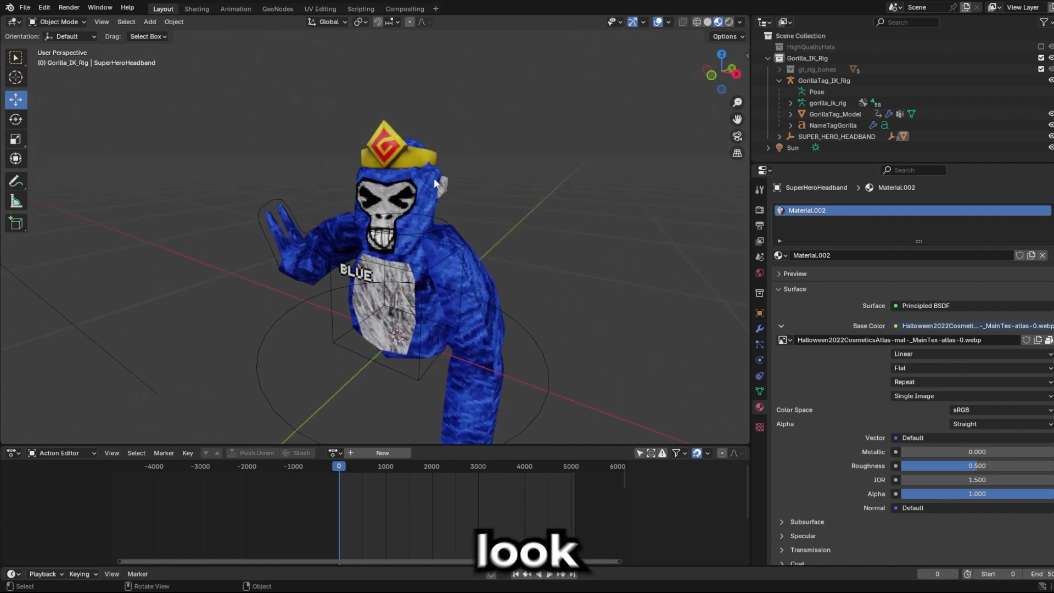
middle_drag(517, 221, 659, 236)
click(893, 354)
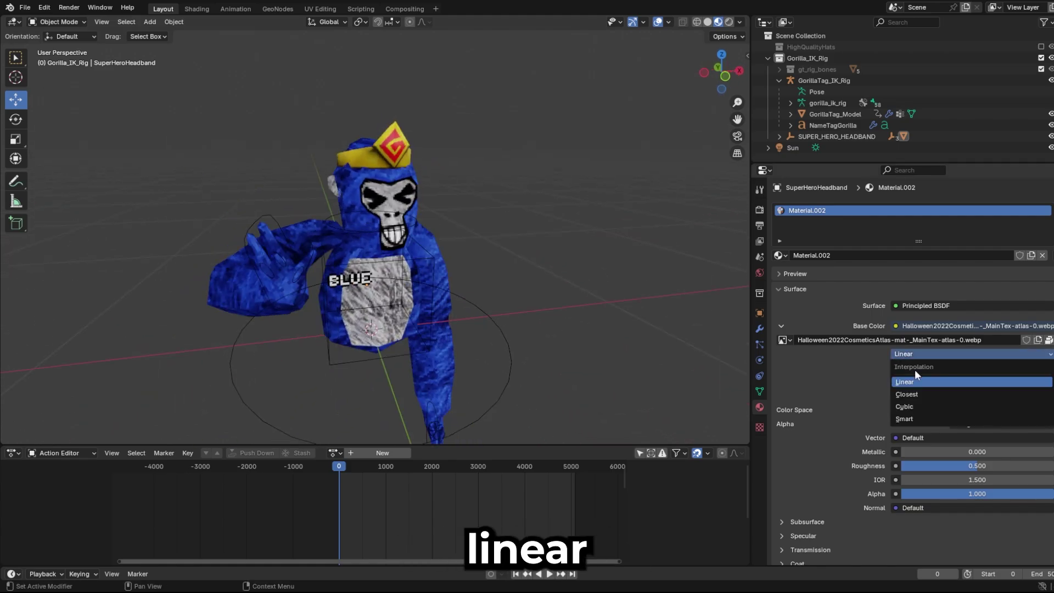
click(907, 395)
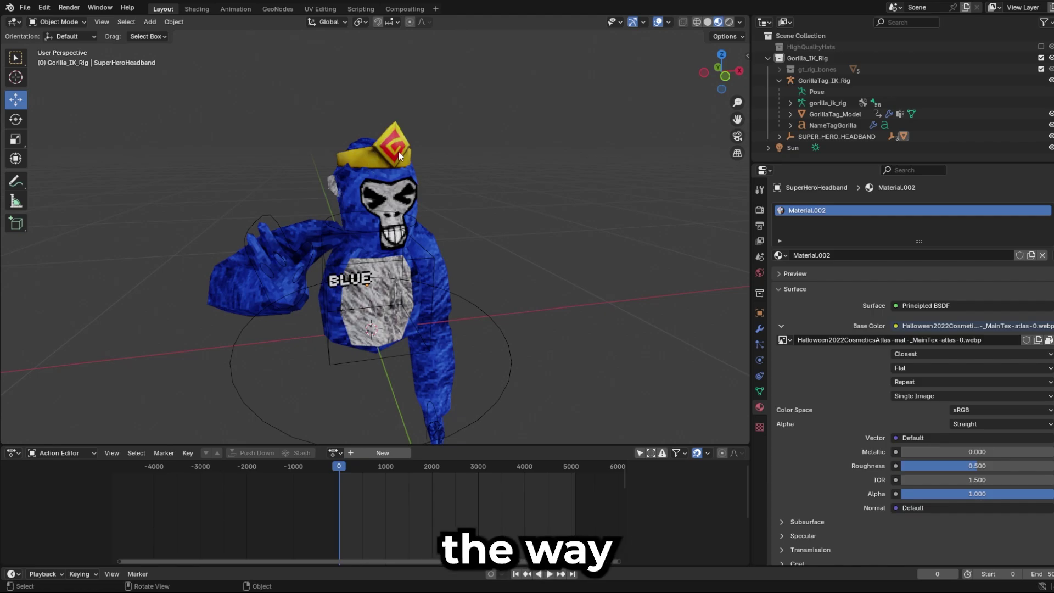
middle_drag(481, 193, 322, 154)
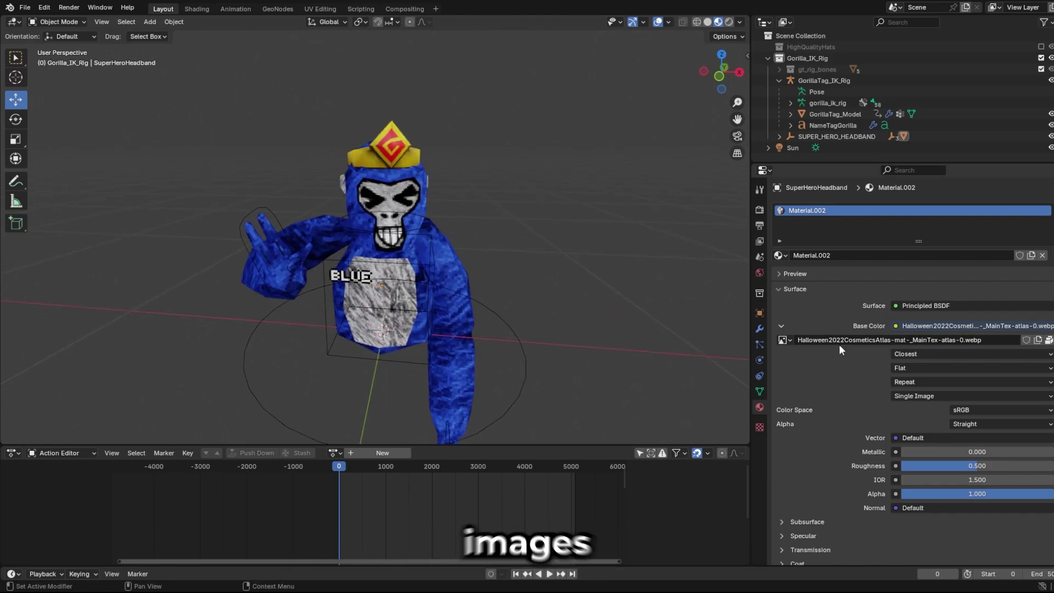
scroll(858, 396, down, 2)
mouse_move(519, 221)
middle_down()
mouse_move(494, 206)
mouse_move(503, 214)
middle_up()
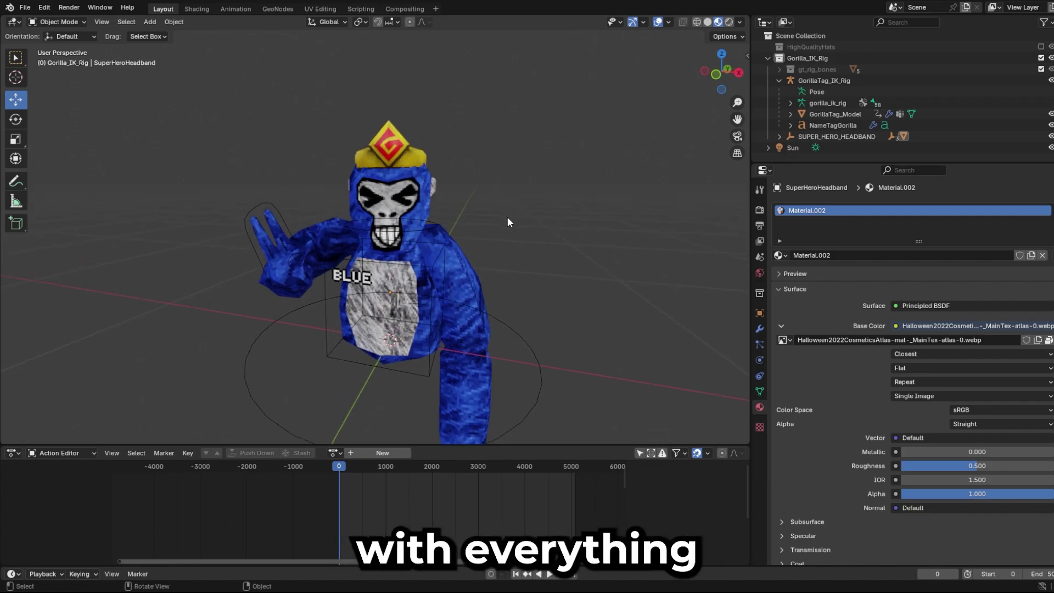
- Add a camera to the scene and look through it with Camera to View locking enabled
click(150, 22)
click(163, 198)
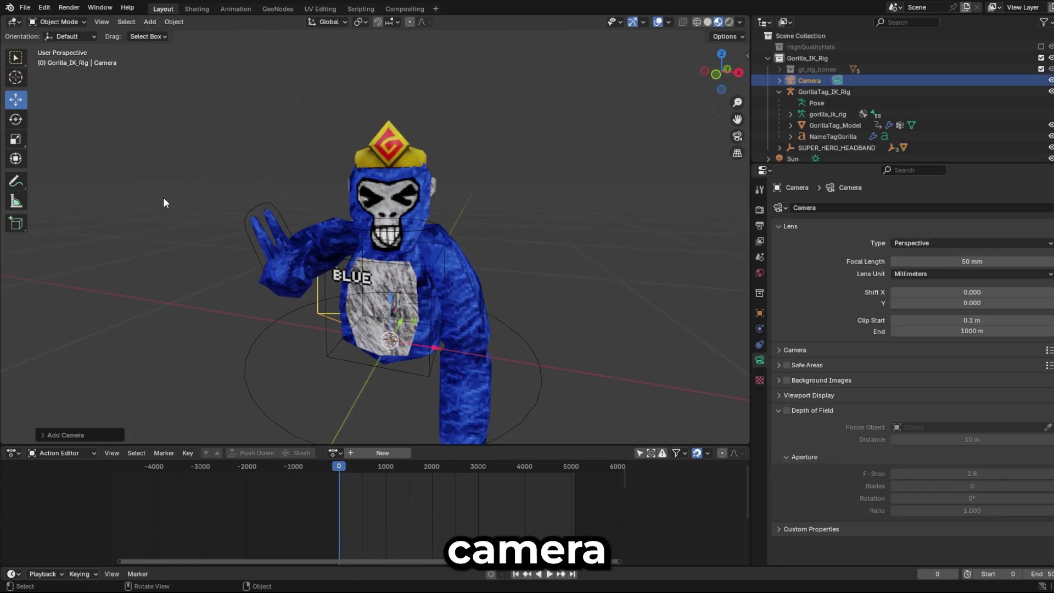
click(747, 56)
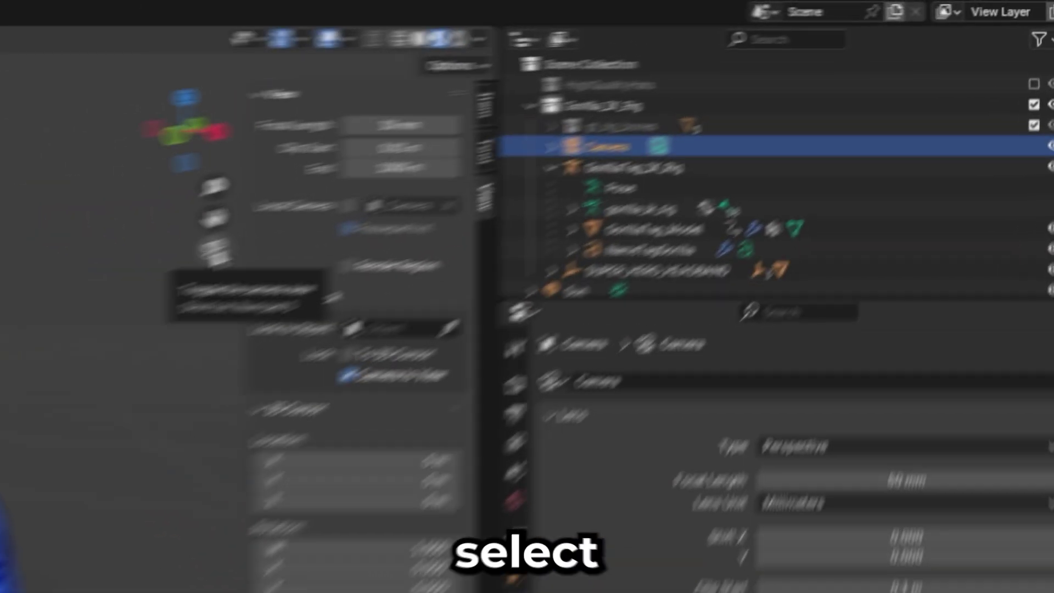
click(596, 137)
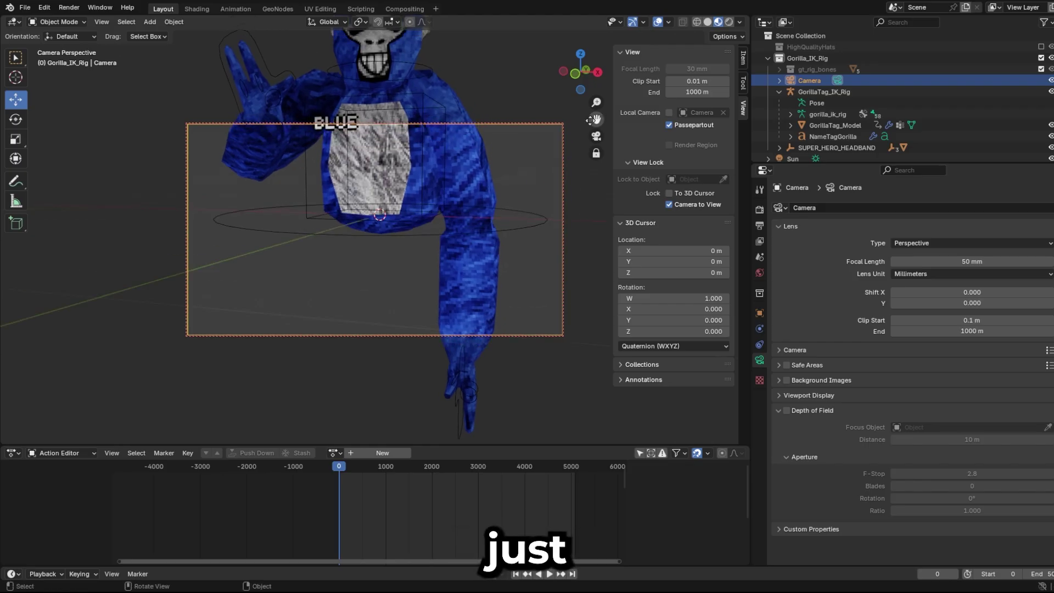
- Reposition the camera to frame the gorilla's head, headband, name tag and raised hand
drag(144, 235, 131, 554)
middle_drag(494, 157, 500, 167)
scroll(436, 213, down, 6)
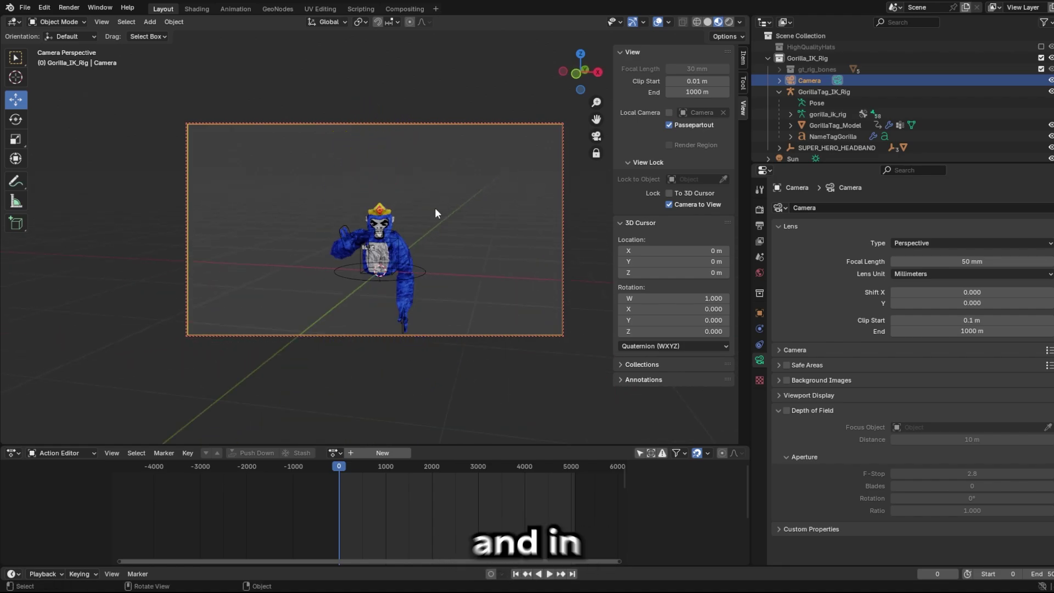
scroll(435, 213, up, 8)
scroll(434, 213, down, 5)
scroll(434, 207, up, 3)
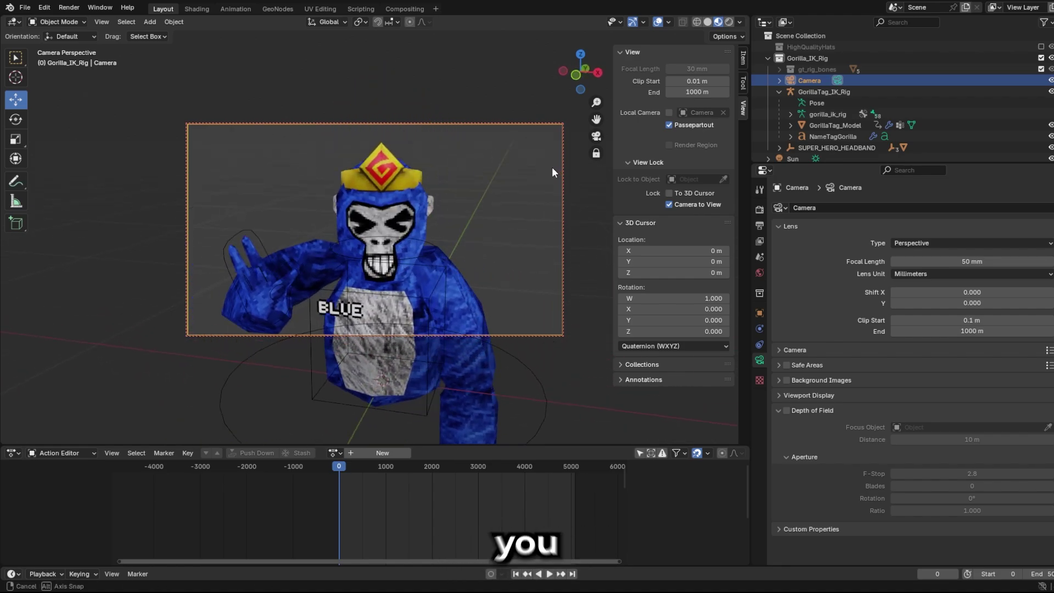
mouse_move(551, 167)
middle_down()
mouse_move(549, 158)
mouse_move(557, 167)
middle_up()
- Make the camera frame square by setting the horizontal output resolution to 1080 px
click(759, 209)
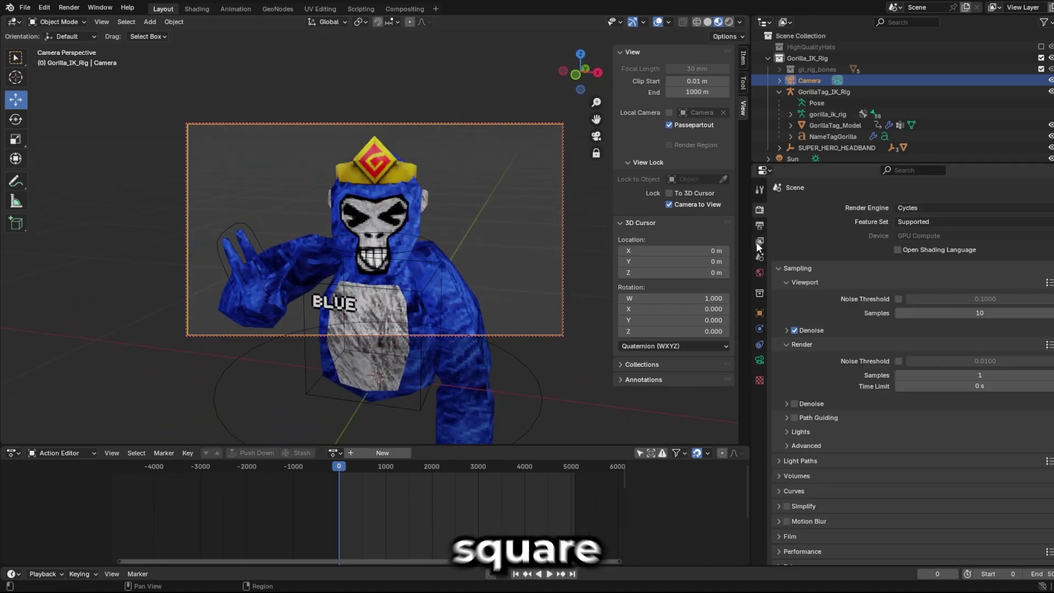
click(779, 80)
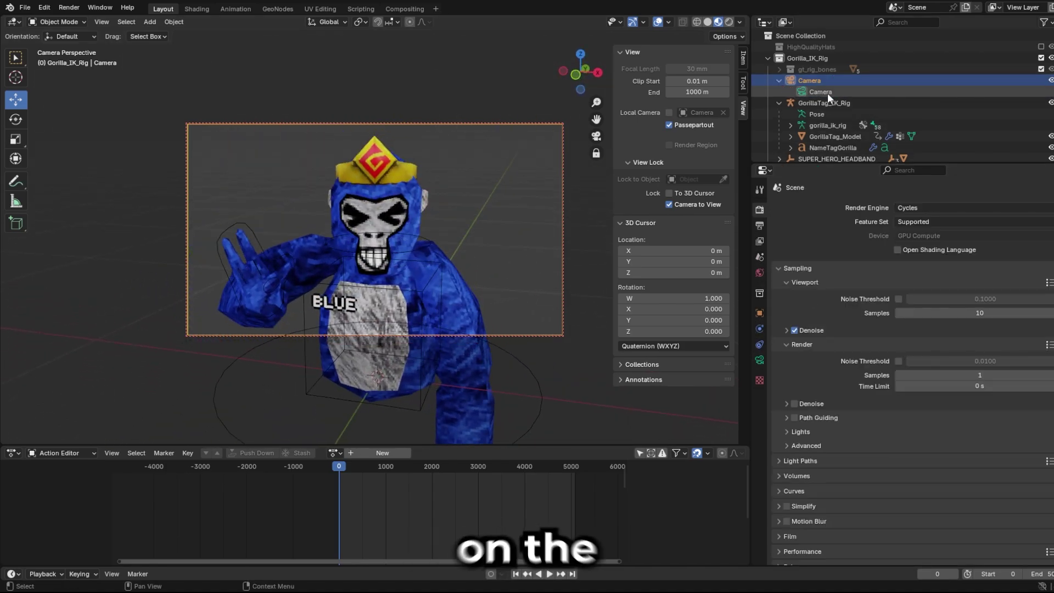
click(823, 92)
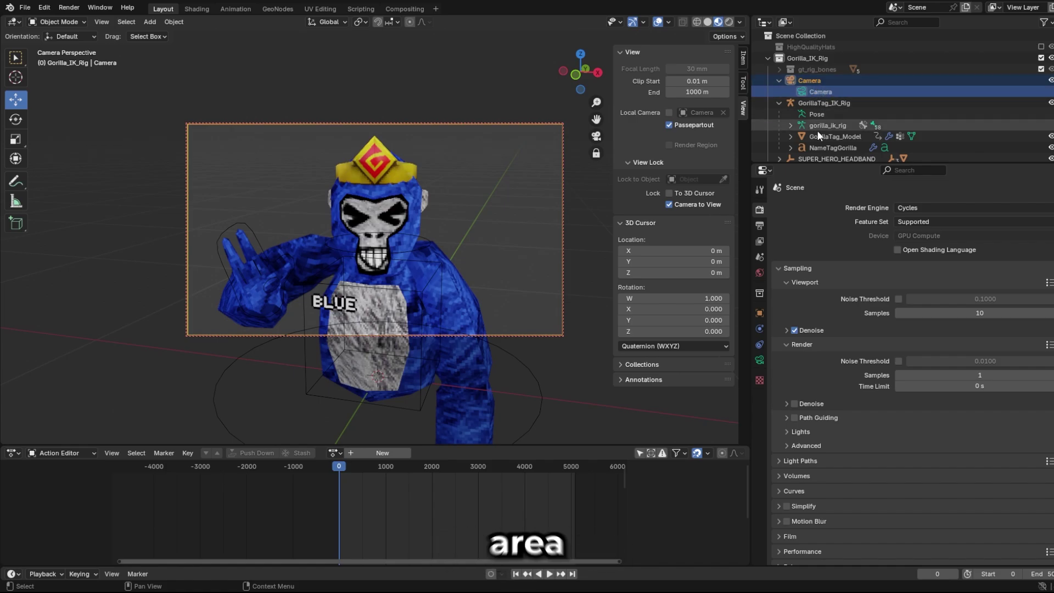
click(759, 225)
click(985, 222)
click(760, 226)
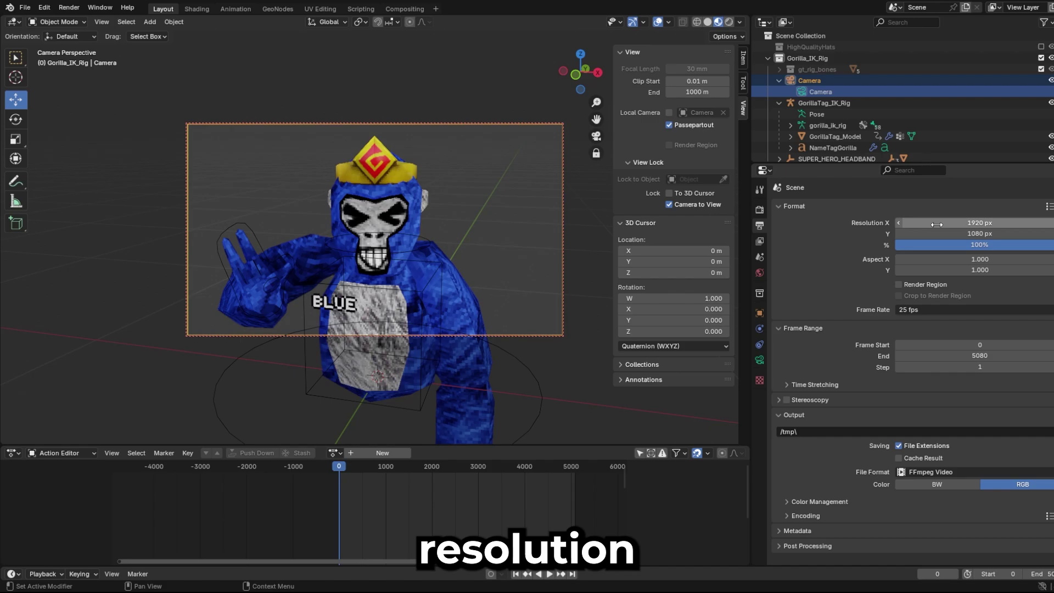
click(975, 220)
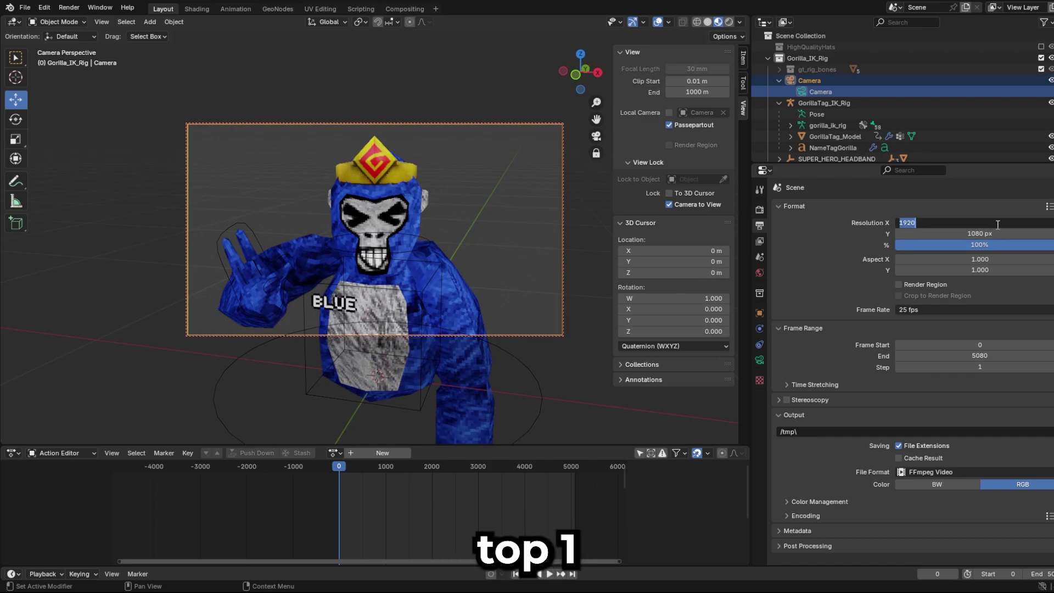
key(Return)
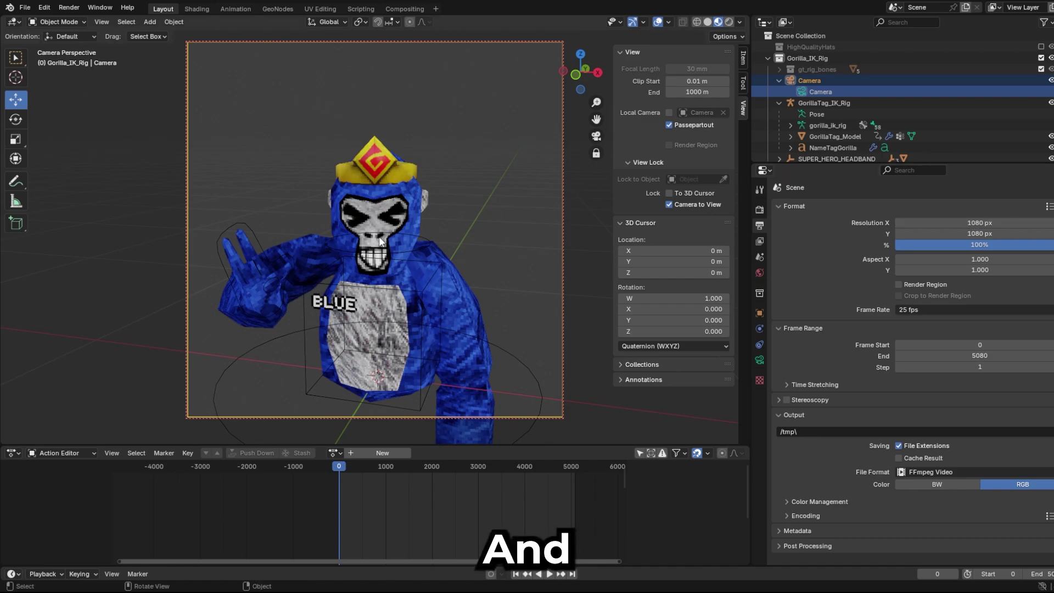
- Reframe the gorilla in the camera with a 77 mm focal length and render a still image
middle_drag(446, 243, 447, 237)
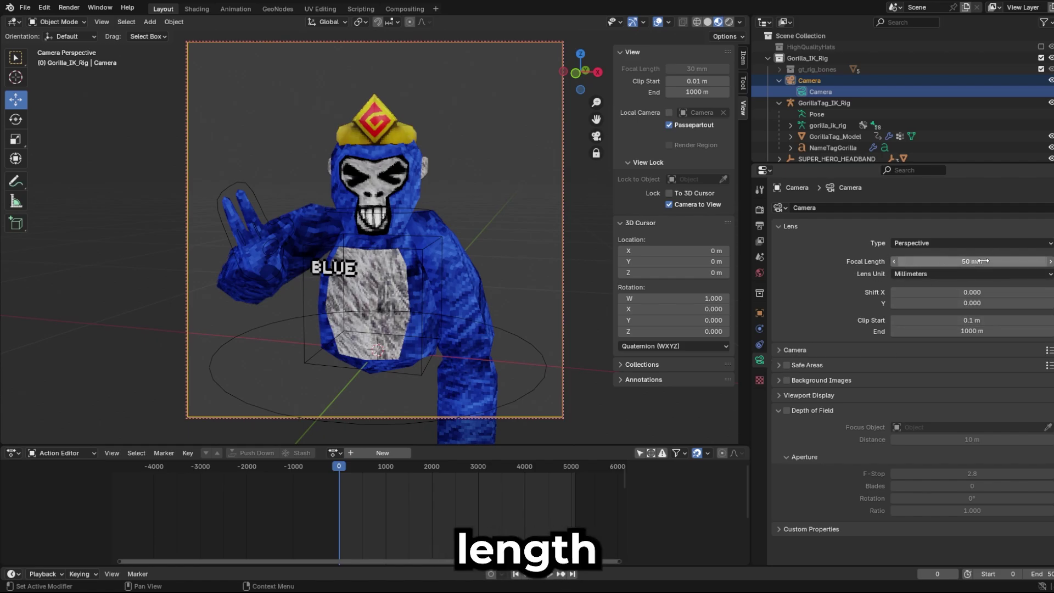
drag(982, 262, 1026, 261)
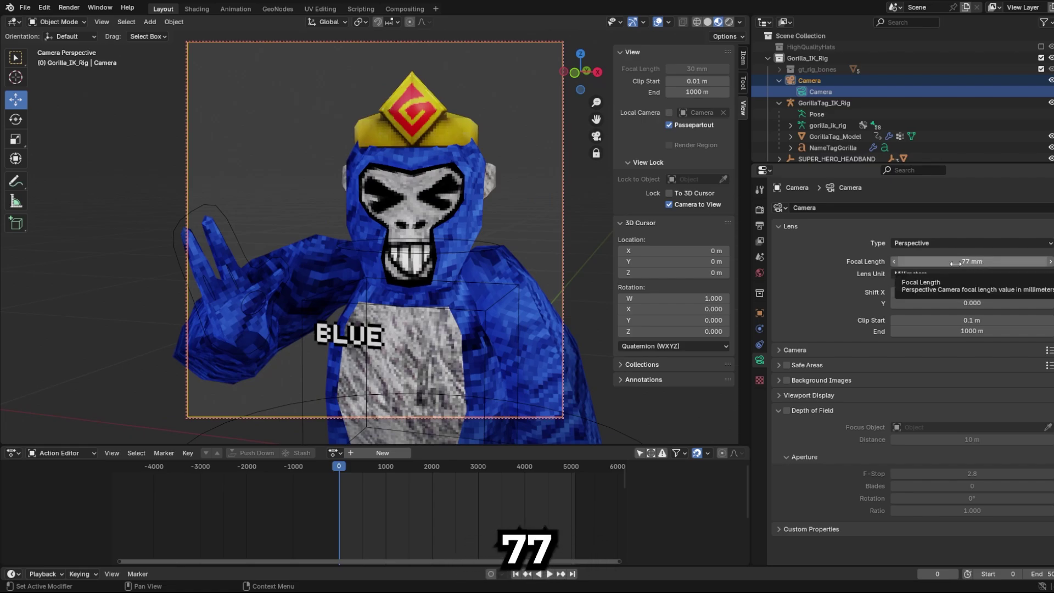
click(69, 8)
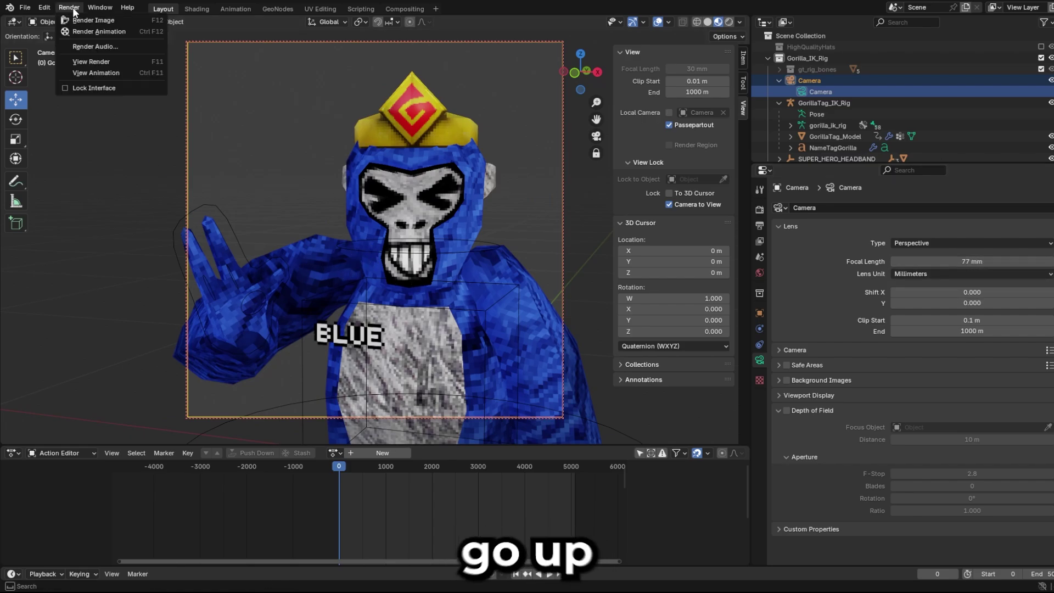
click(118, 22)
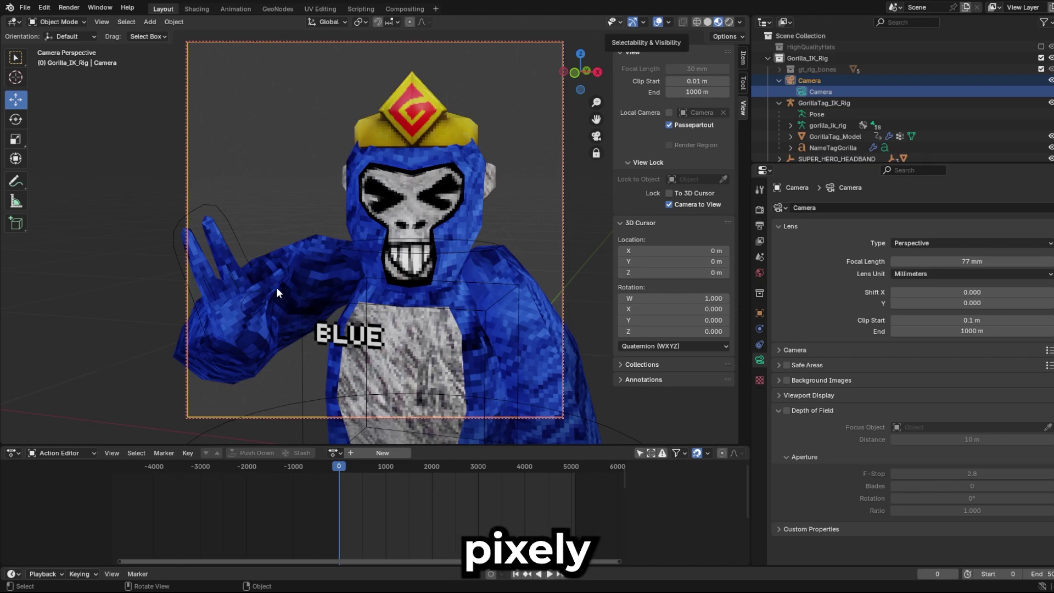
- Switch the render engine to EEVEE and render the image with the exposure set to 1.046
click(759, 210)
click(900, 209)
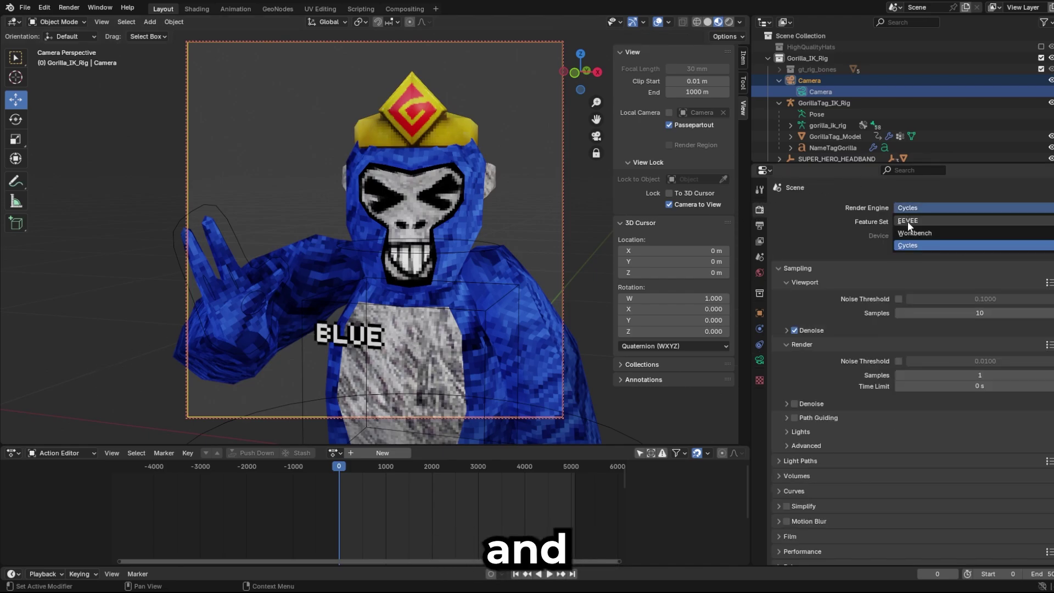
click(910, 223)
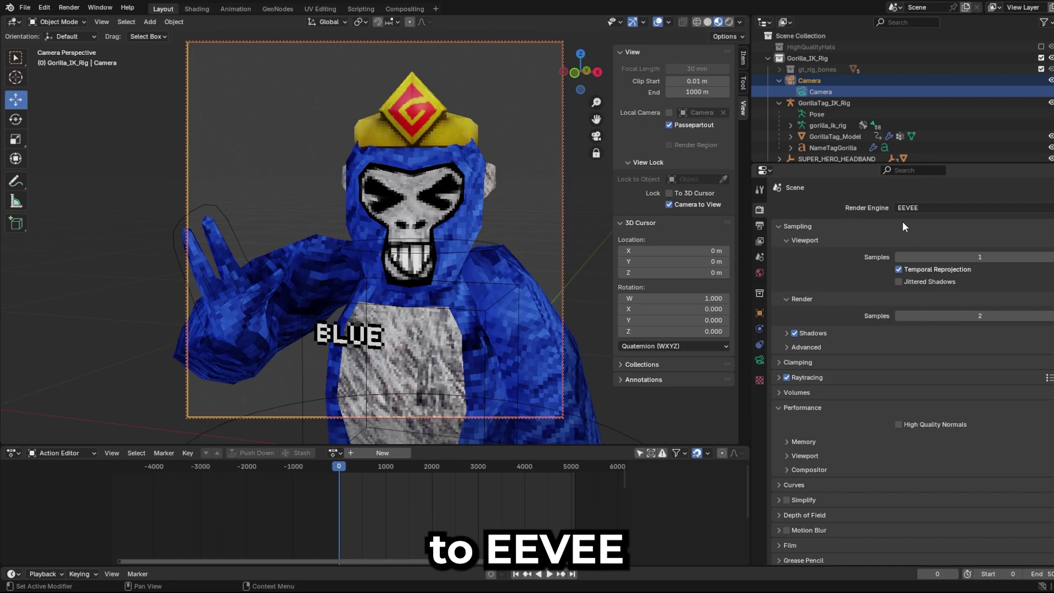
drag(981, 497, 989, 497)
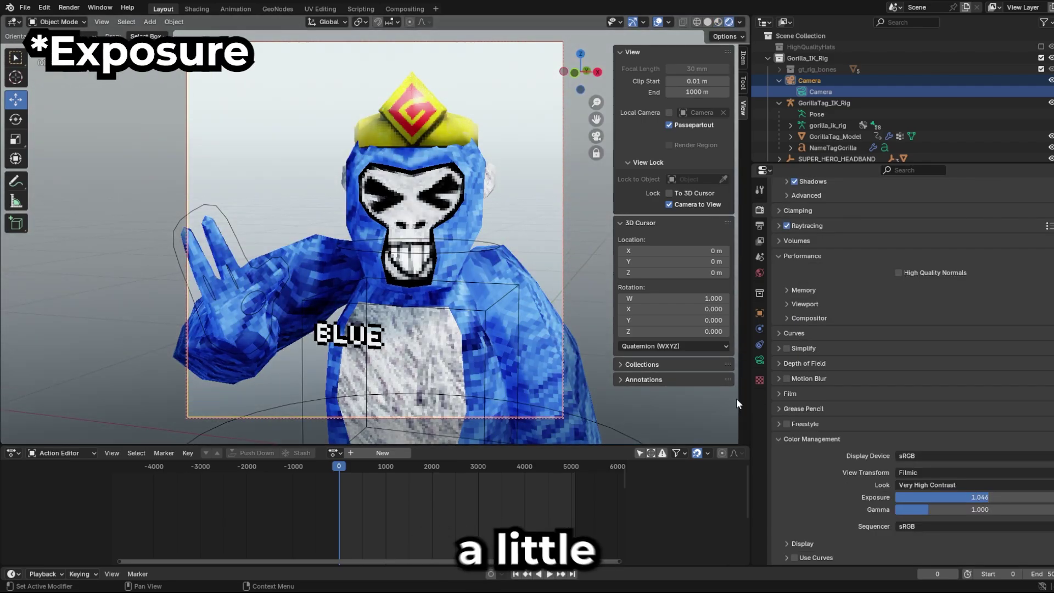
click(70, 9)
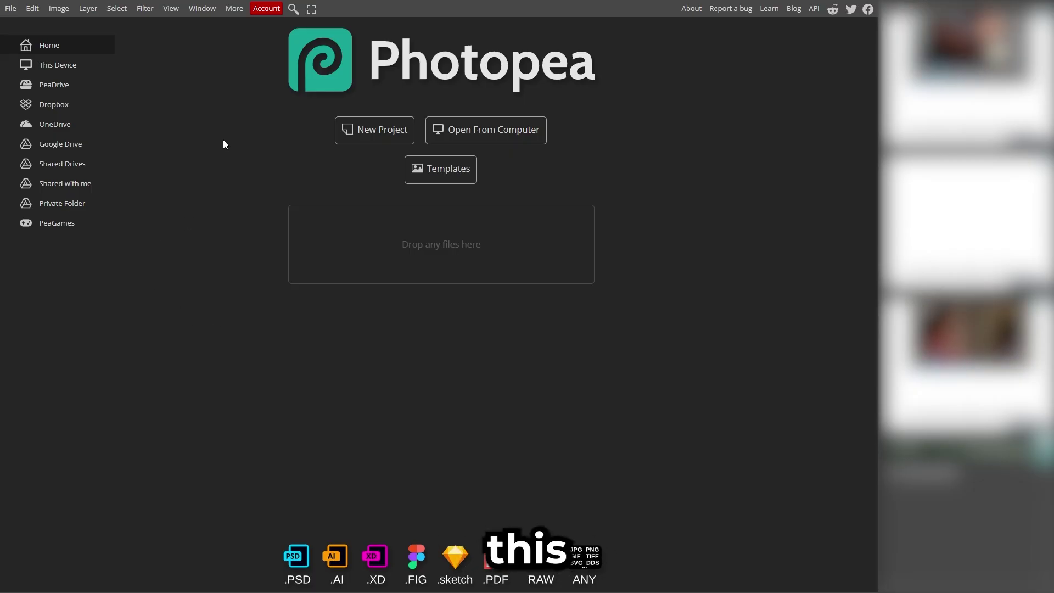
- Switch to Photopea and create a 1080 x 1080 px project from the Instagram preset with a white background
click(365, 137)
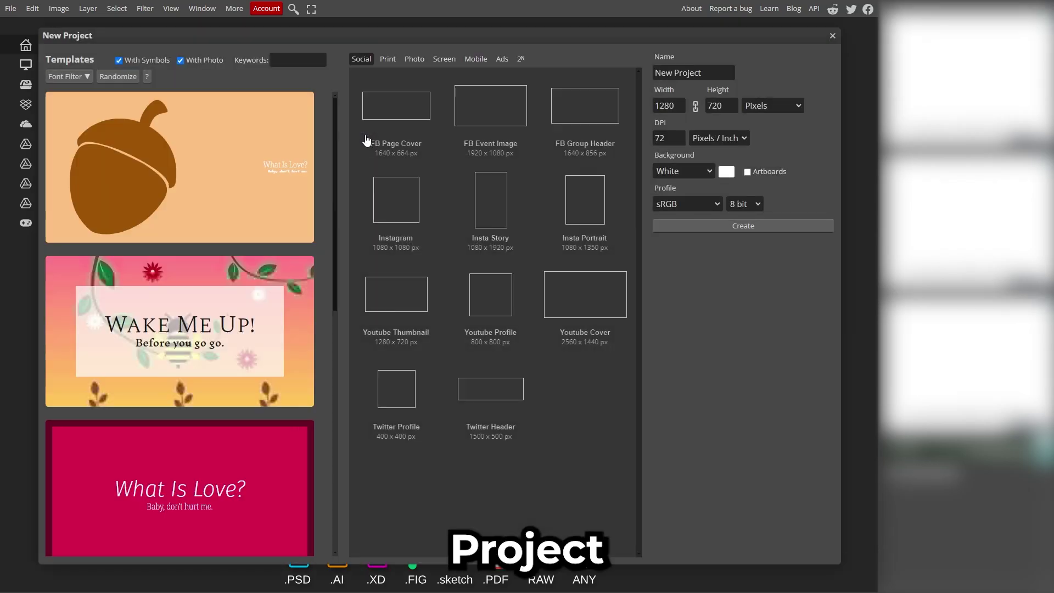
click(402, 202)
click(700, 230)
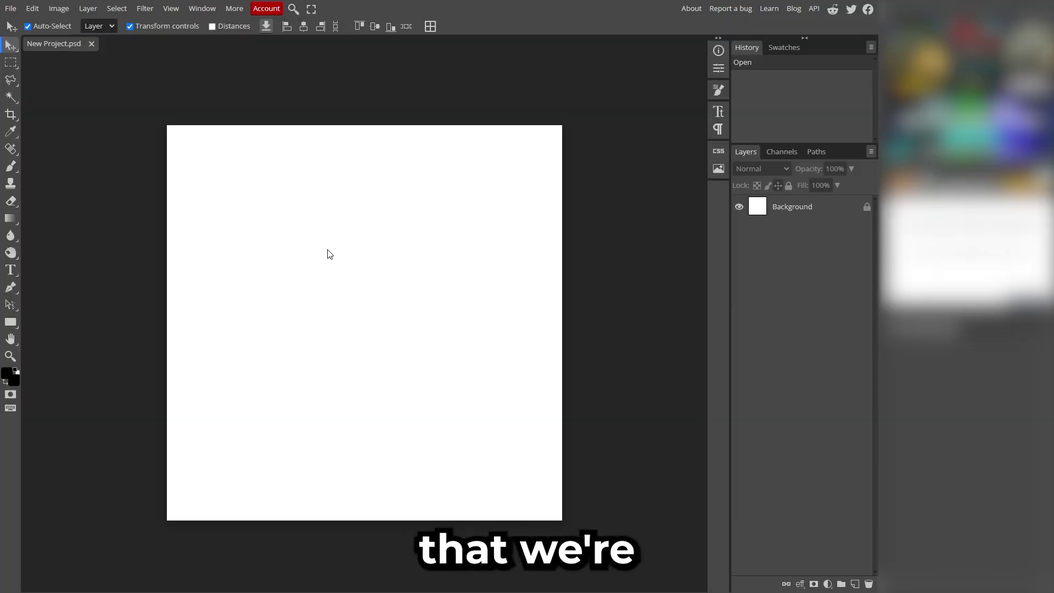
- Place the rendered gorilla image in the project and delete the white Background layer
click(10, 8)
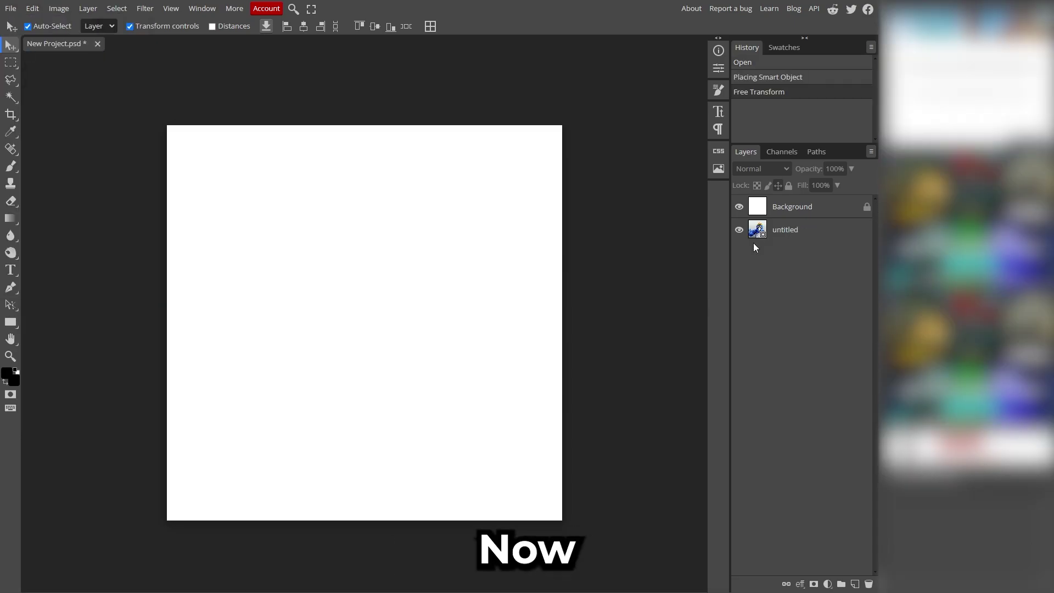
click(761, 207)
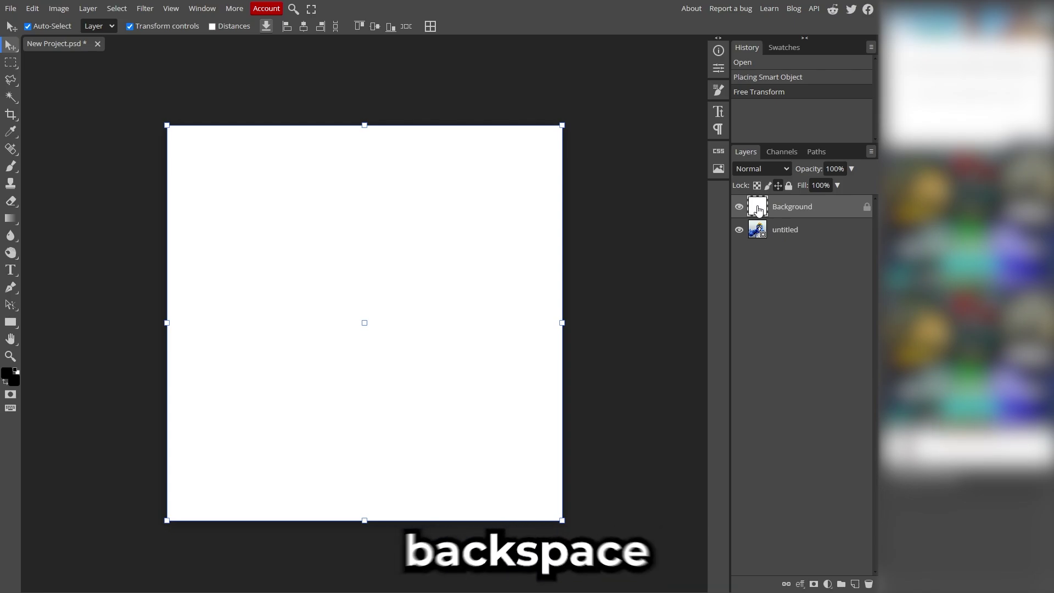
key(BackSpace)
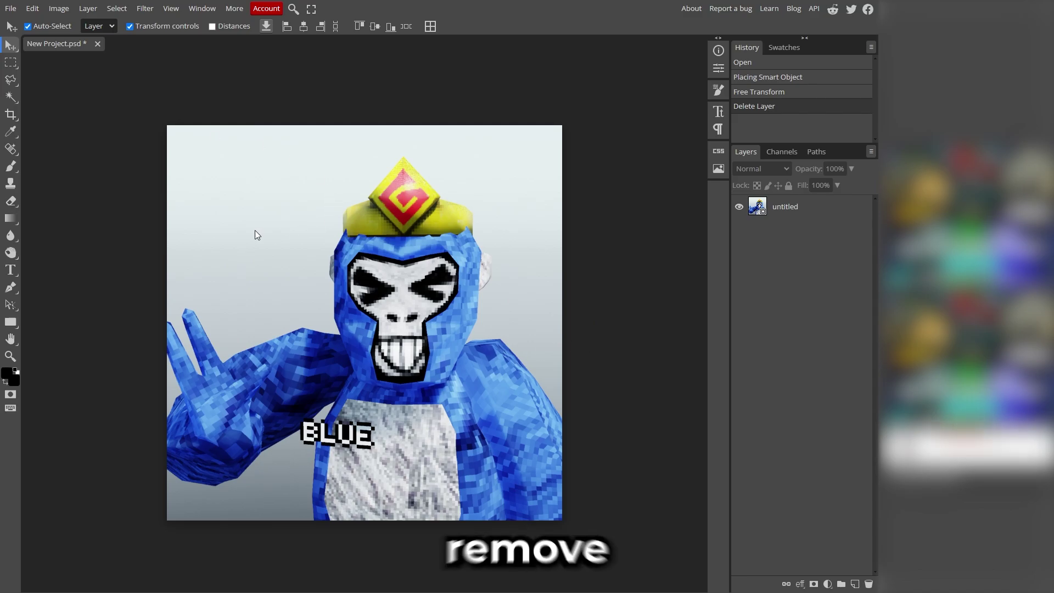
- Rasterize the render and use the Magic Wand to delete the background above the headband and above the raised arm
click(10, 97)
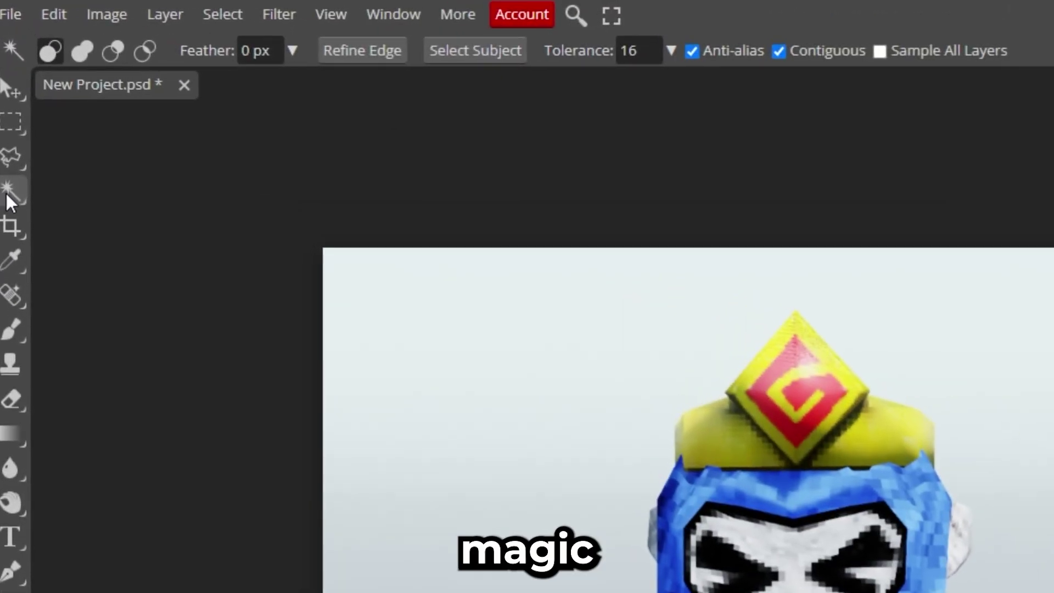
click(270, 245)
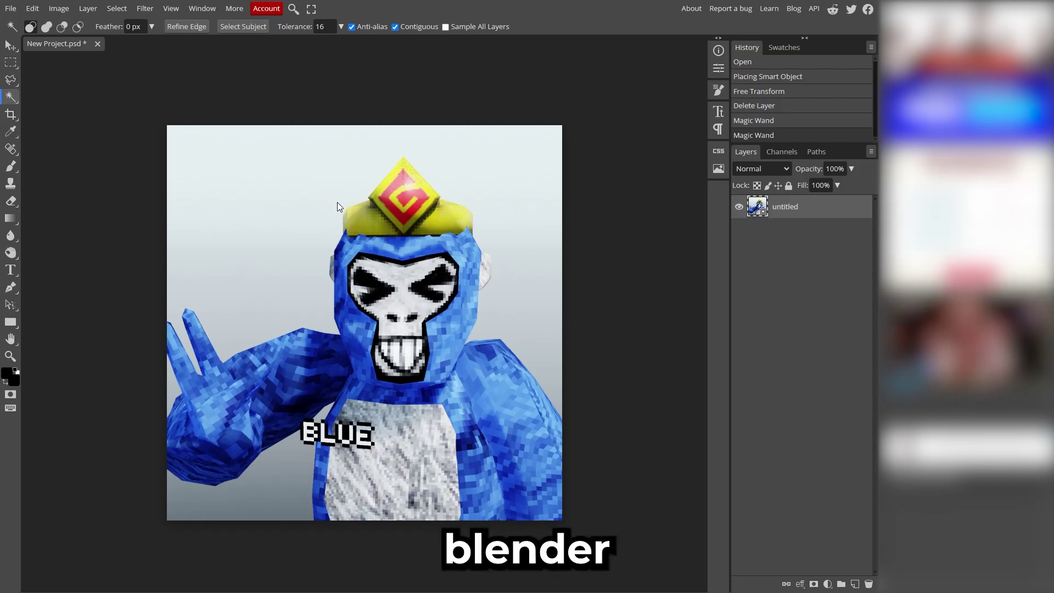
click(552, 389)
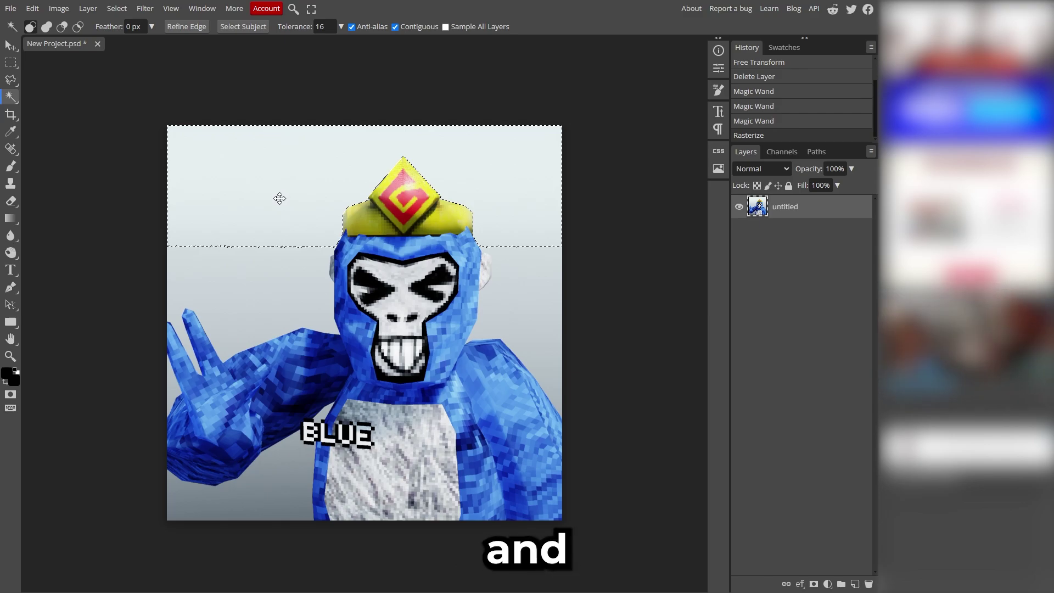
key(Delete)
click(236, 300)
key(Delete)
- Delete the remaining background around the raised hand, between its fingers, below it and between the arm and chest
click(197, 368)
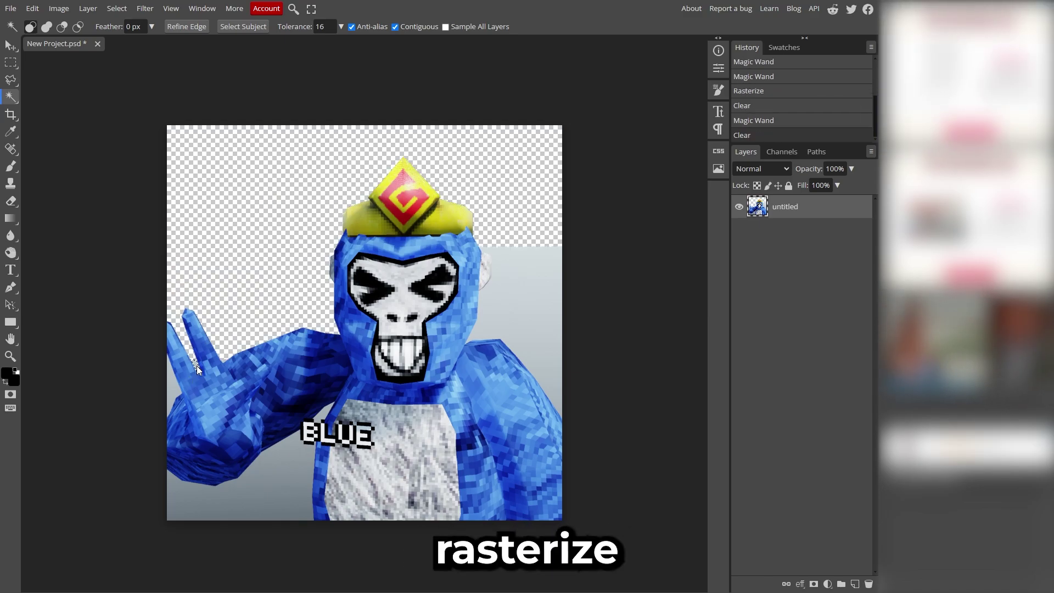
key(Delete)
click(224, 361)
key(Delete)
click(170, 388)
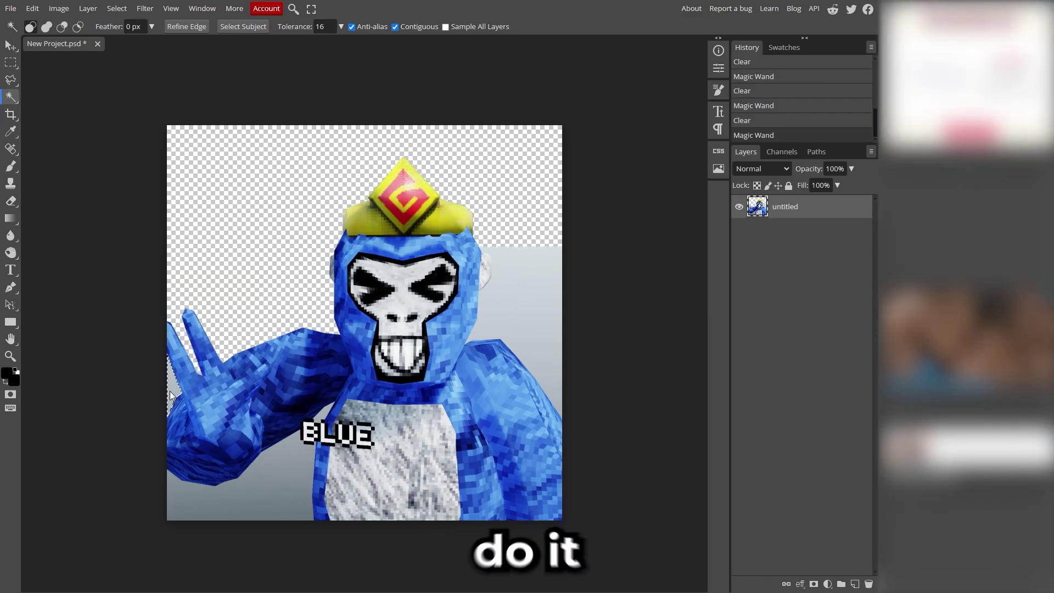
key(Delete)
click(192, 494)
key(Delete)
click(323, 415)
key(Delete)
- Delete the leftover background between the gorilla's ear and the lowered arm's shoulder, and clear the selection
click(536, 334)
key(Delete)
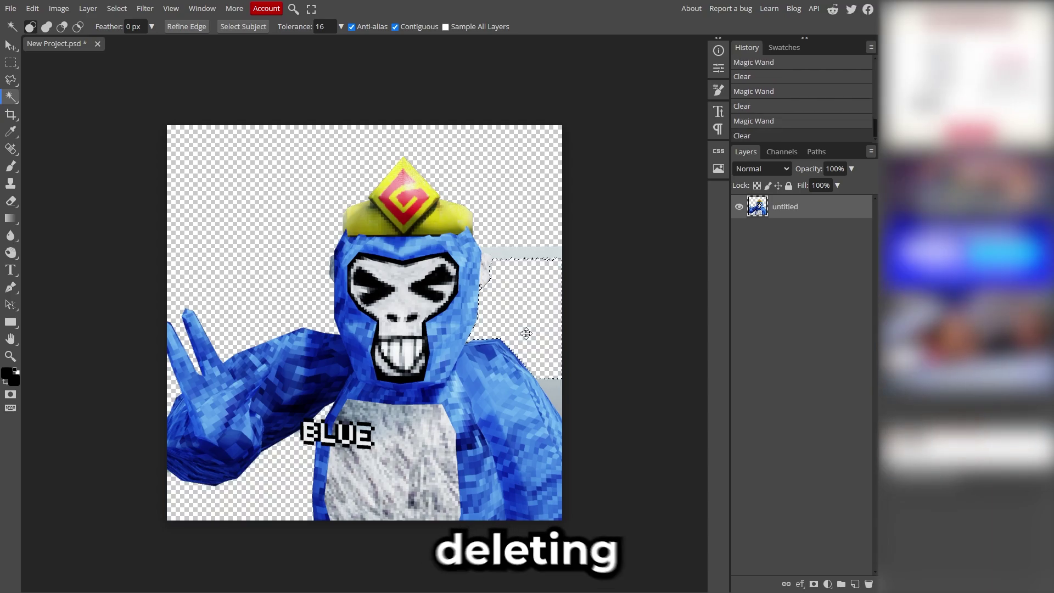
click(495, 257)
key(Delete)
key(Delete)
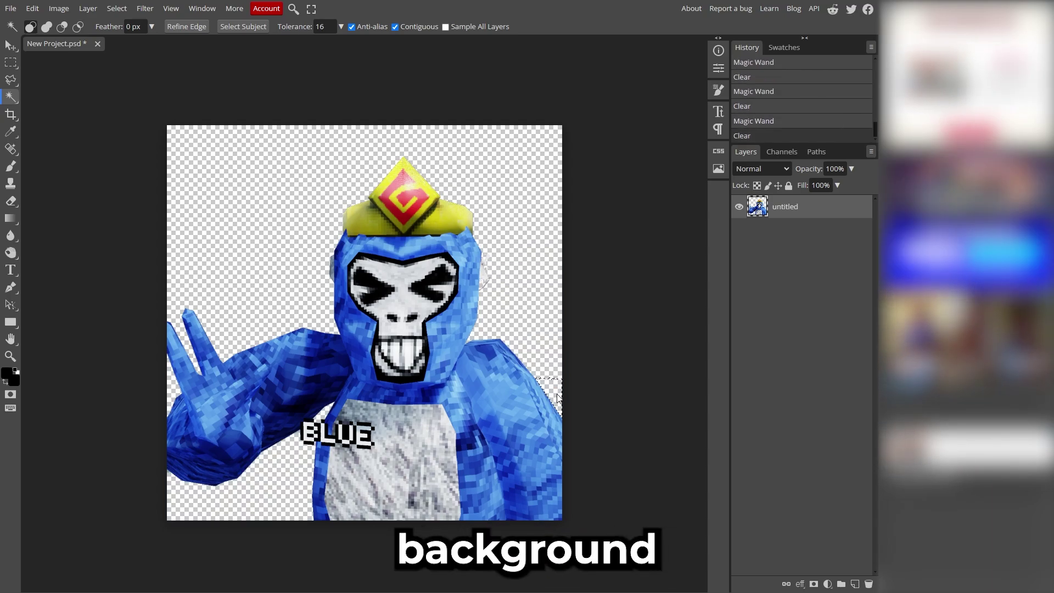
key(ctrl+d)
key(v)
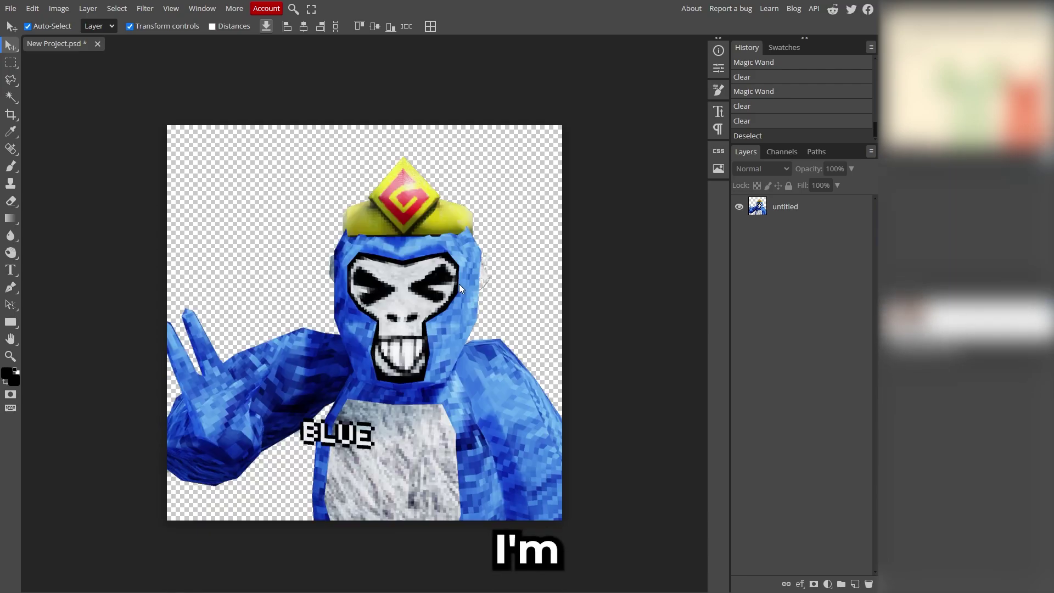
click(10, 81)
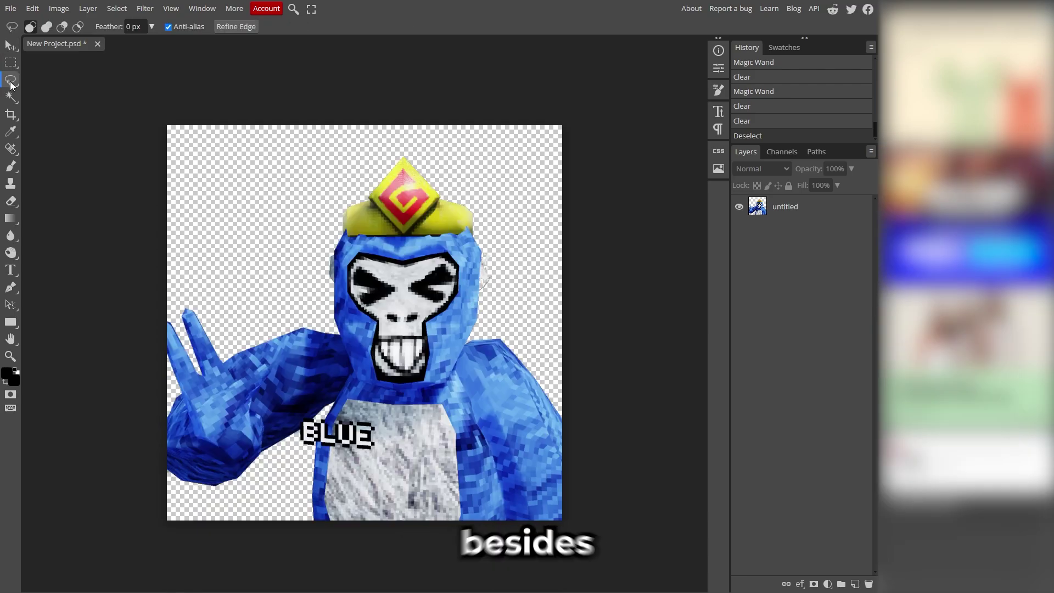
click(12, 83)
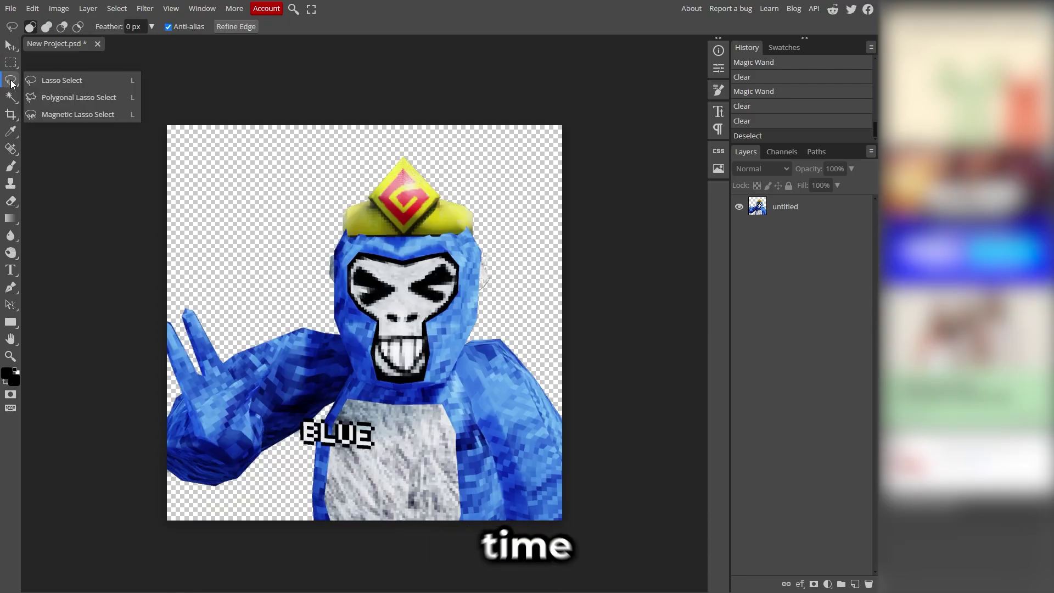
click(94, 97)
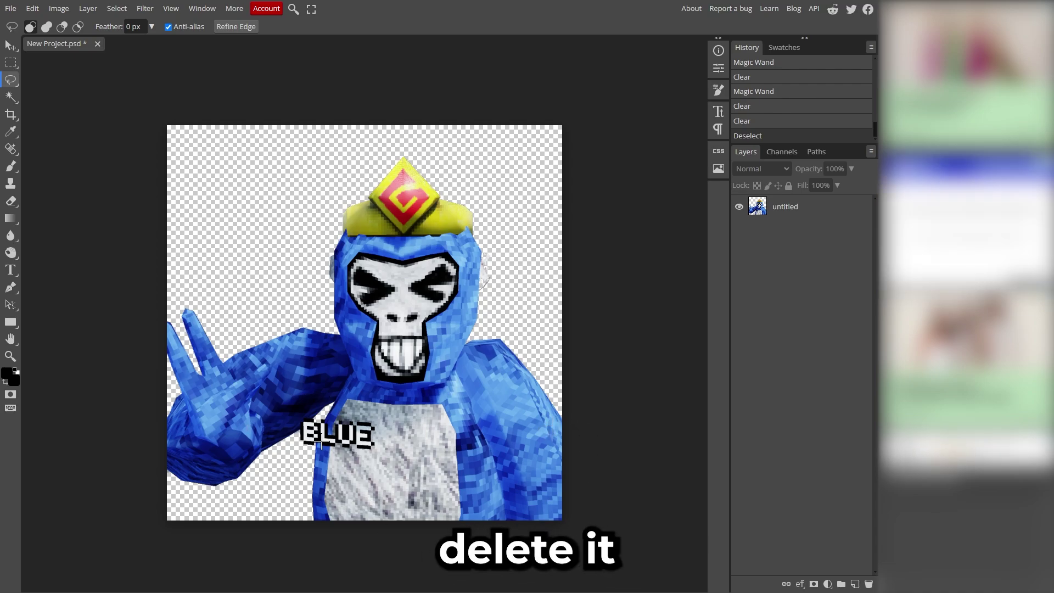
- Place the green and white wavy wall texture image behind the gorilla layer, scaled to 229.41% and positioned to fill the canvas
key(v)
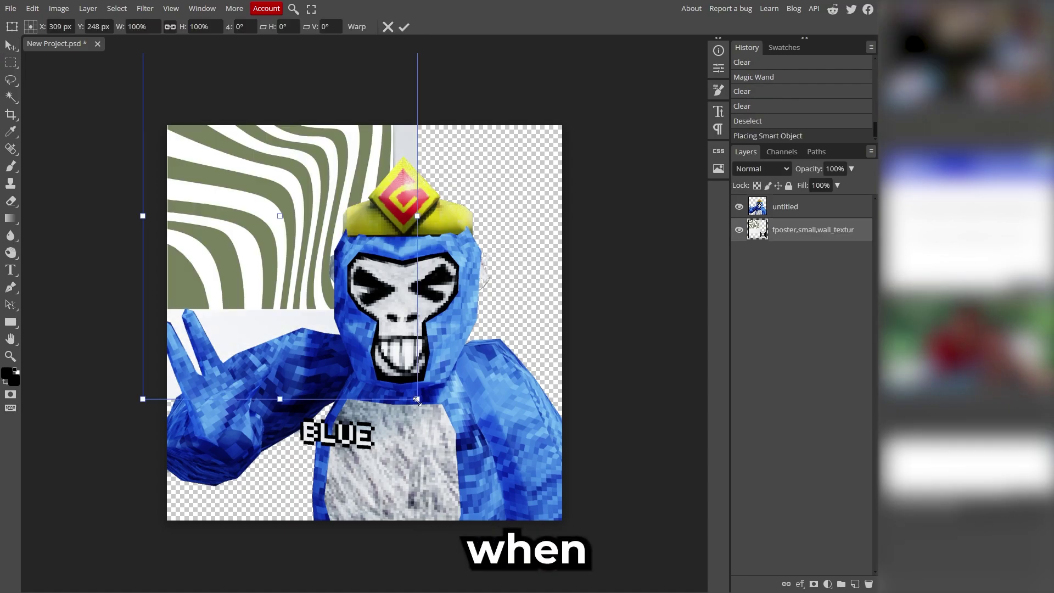
drag(417, 400, 637, 591)
drag(637, 591, 672, 592)
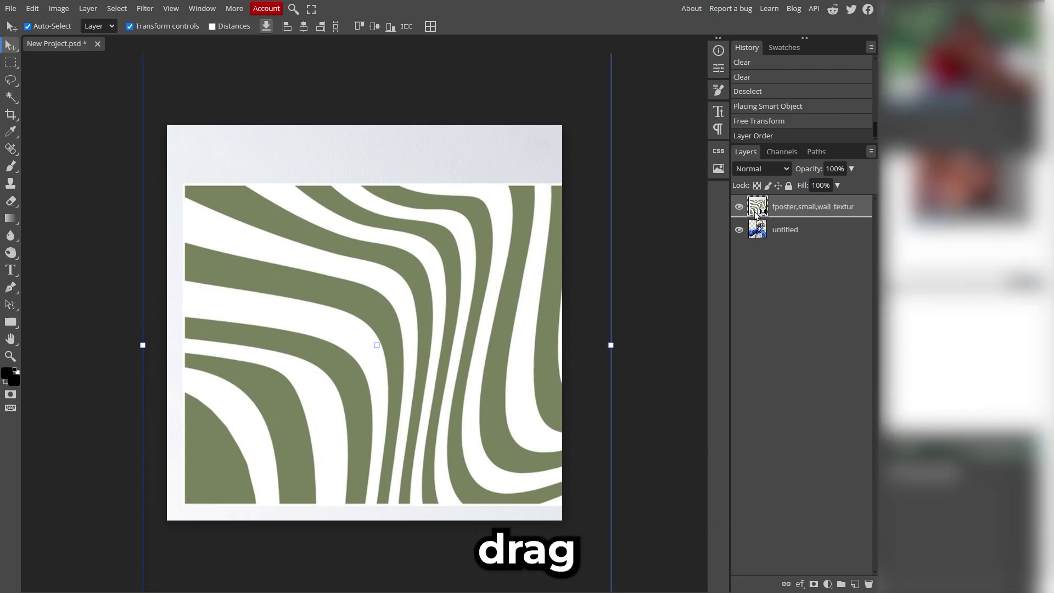
drag(749, 203, 758, 238)
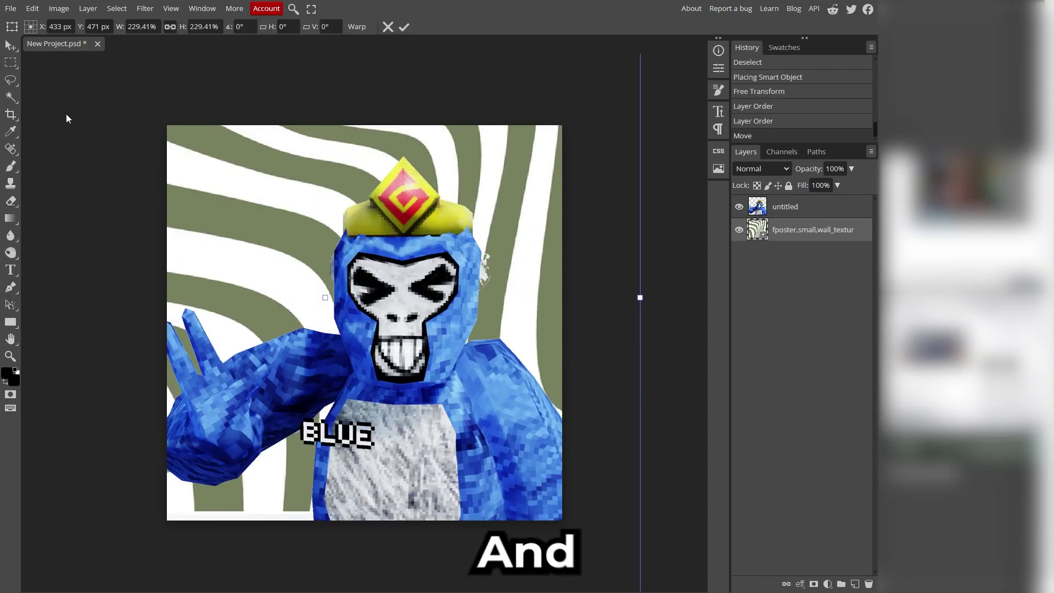
drag(66, 113, 123, 139)
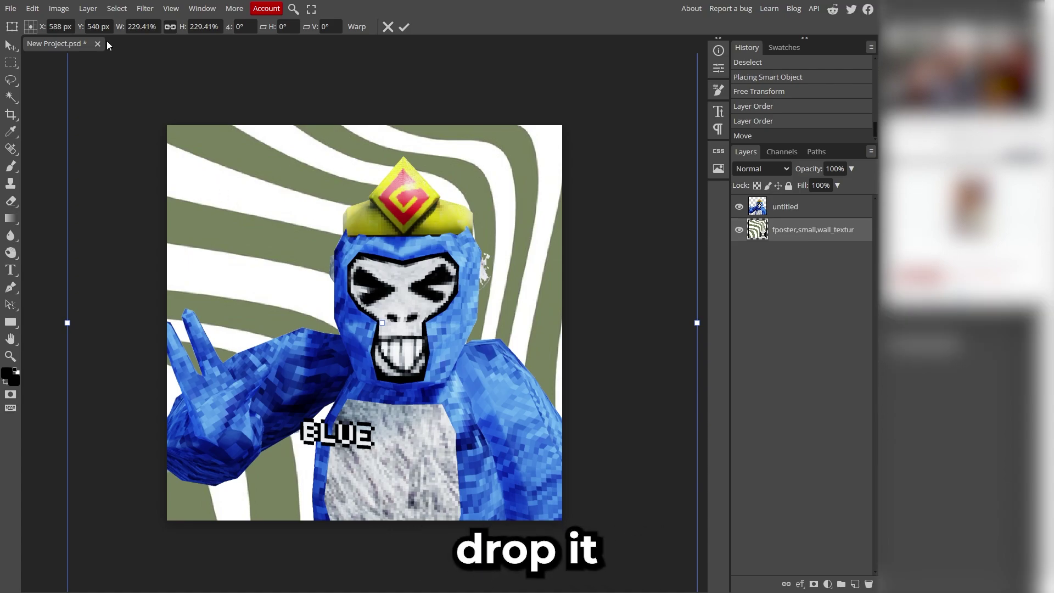
- Recolour the wavy wall texture layer with a Hue/Saturation adjustment, setting hue to 144 and raising saturation to make the stripes vivid blue
click(58, 8)
mouse_move(68, 51)
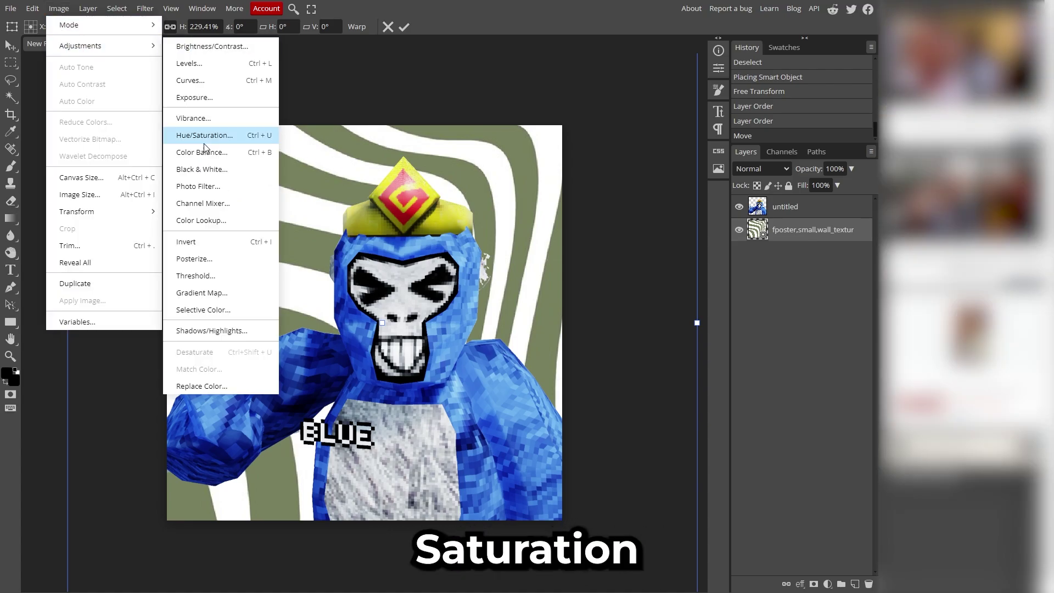
click(217, 135)
drag(201, 128, 266, 136)
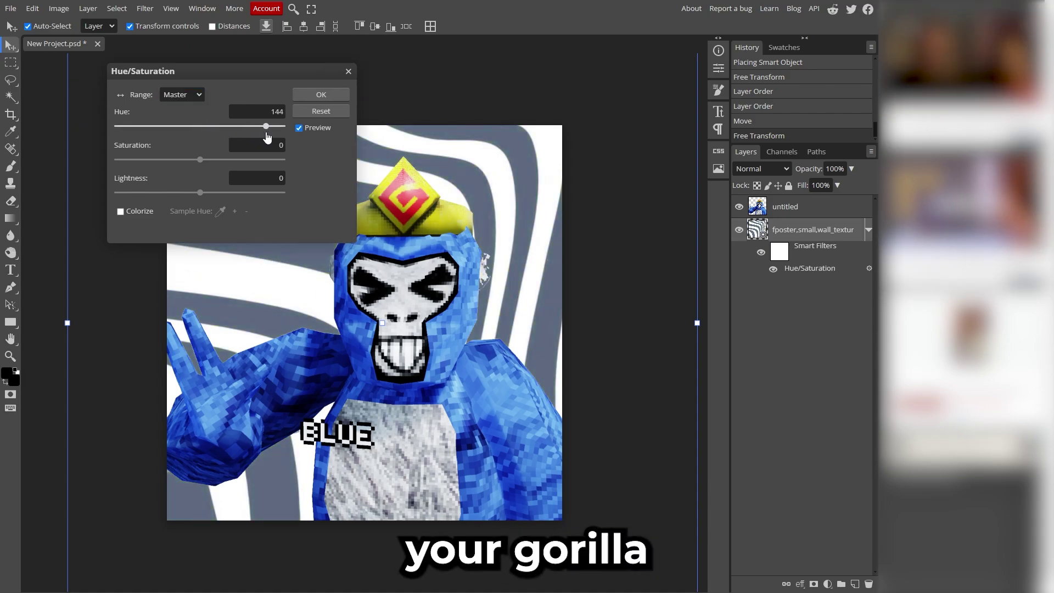
drag(200, 159, 258, 178)
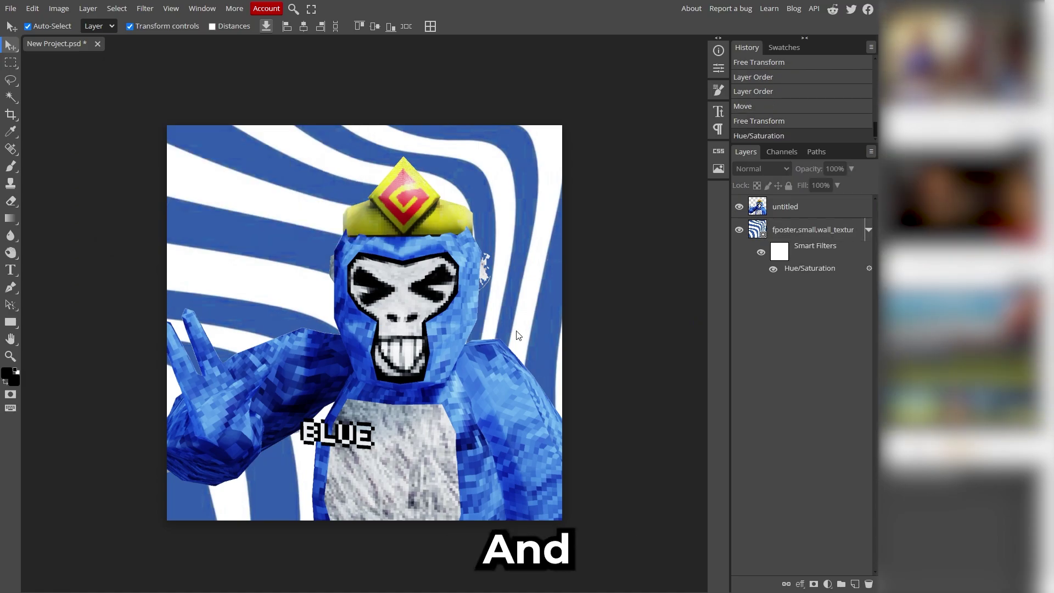
- Export the finished profile picture as a PNG named "kjlkjfl;ksdj" at 1080 × 1080 px, checking the whole image in the export preview
middle_drag(516, 331, 455, 346)
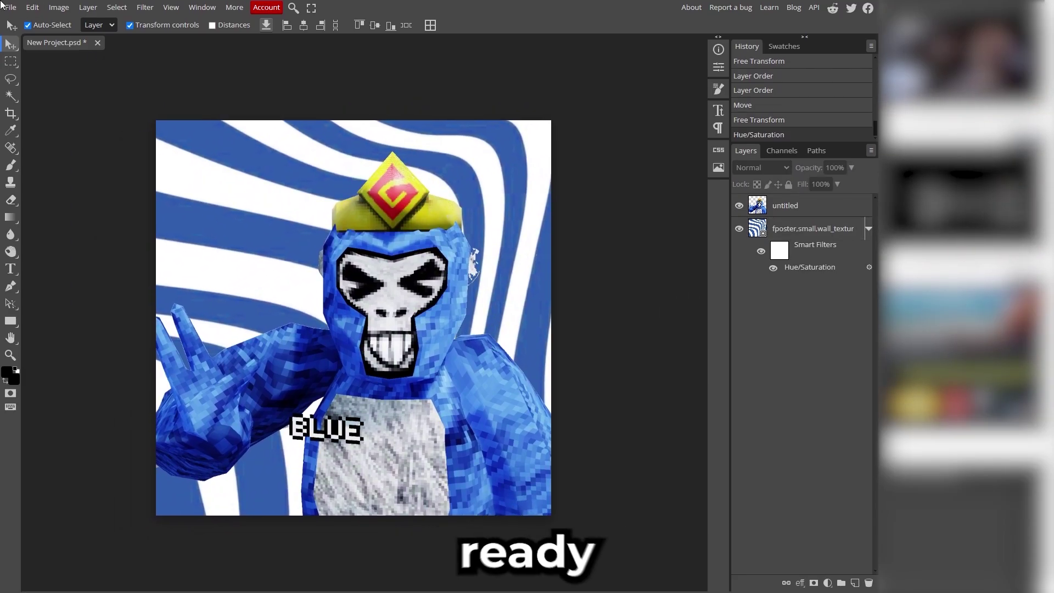
click(14, 8)
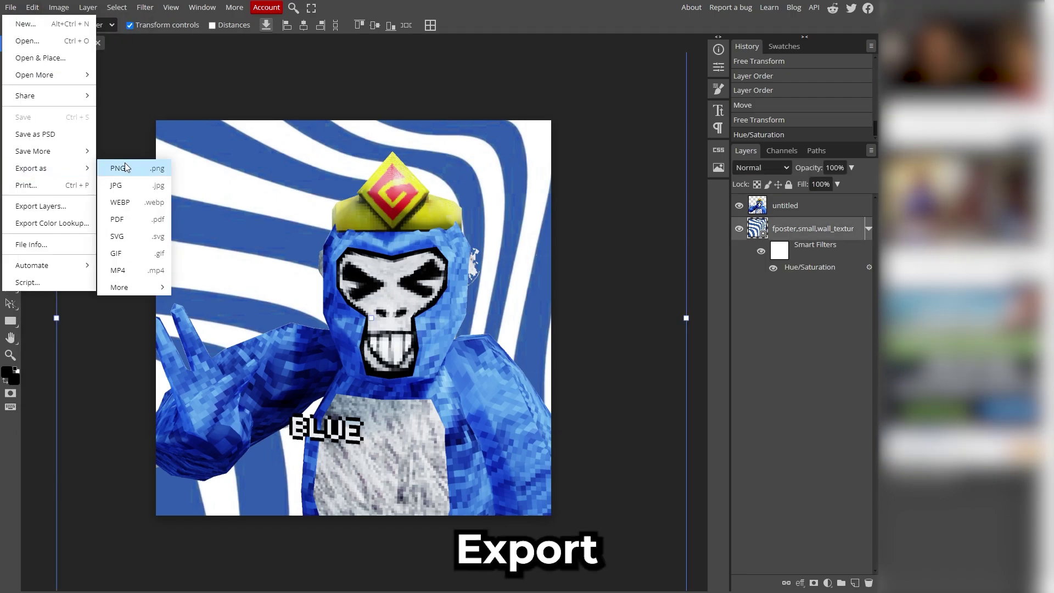
click(131, 168)
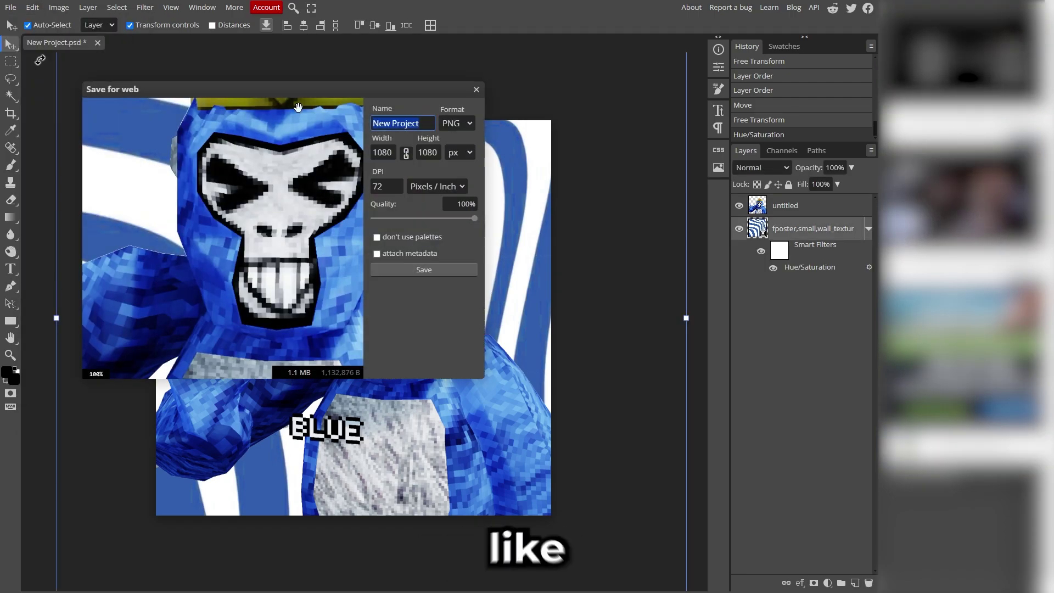
text(kjlkjfl;ksdj)
scroll(204, 265, down, 1)
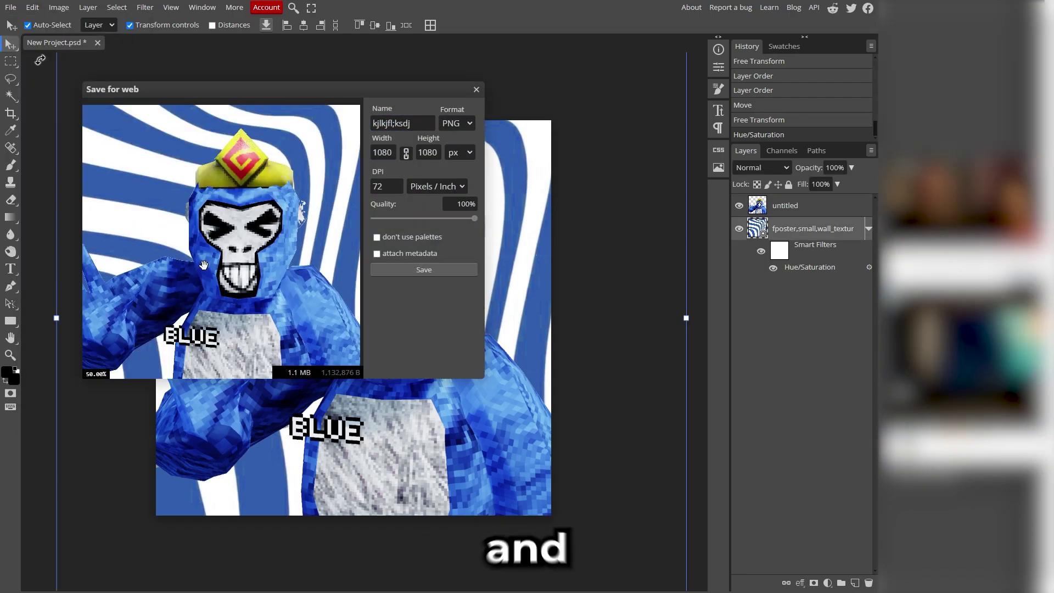
scroll(203, 265, down, 1)
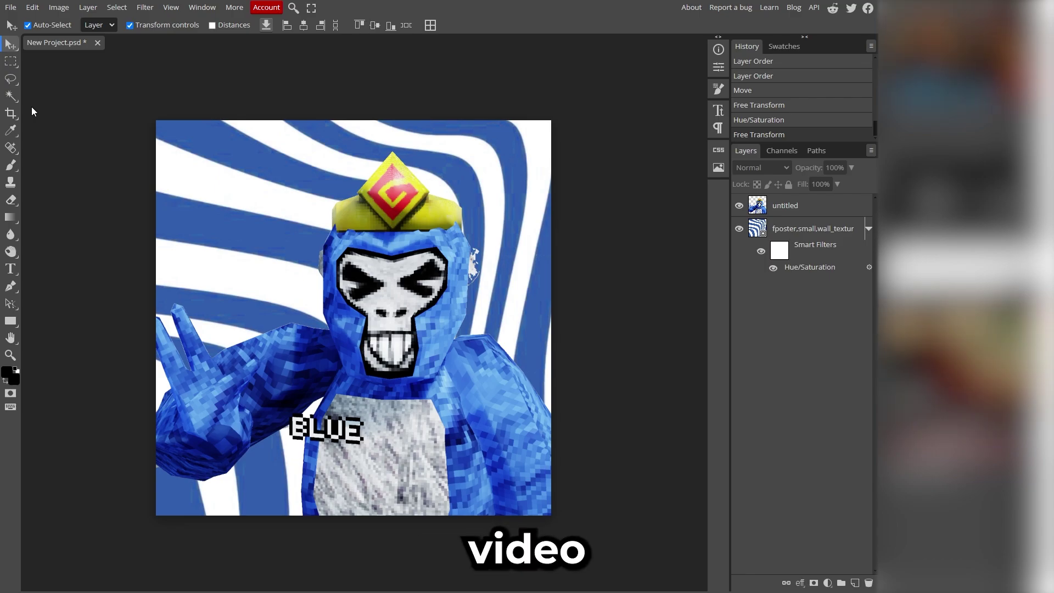